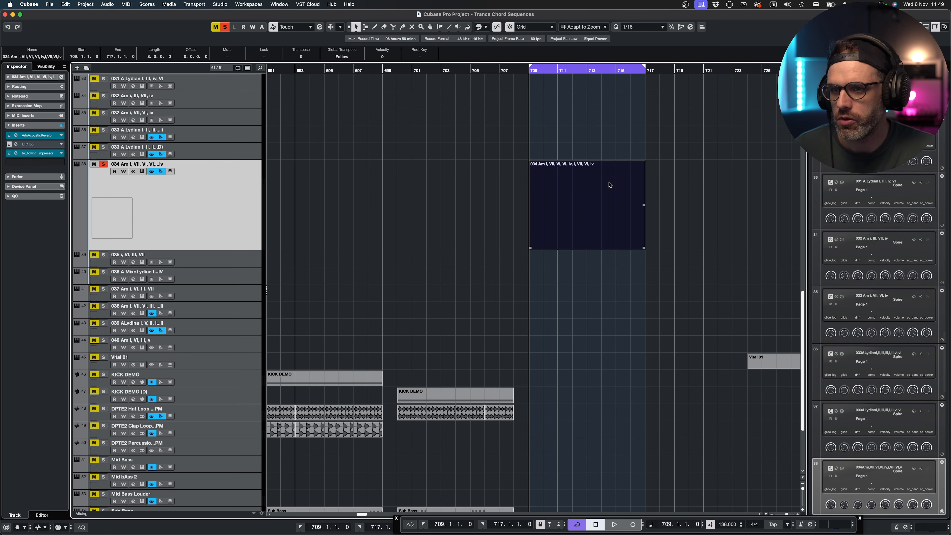
# Open the 034 Am MIDI part in the Key Editor and draw a chord of F2, A2 and C3 at bar 709
pyautogui.doubleClick(610, 185)
pyautogui.click(311, 27)
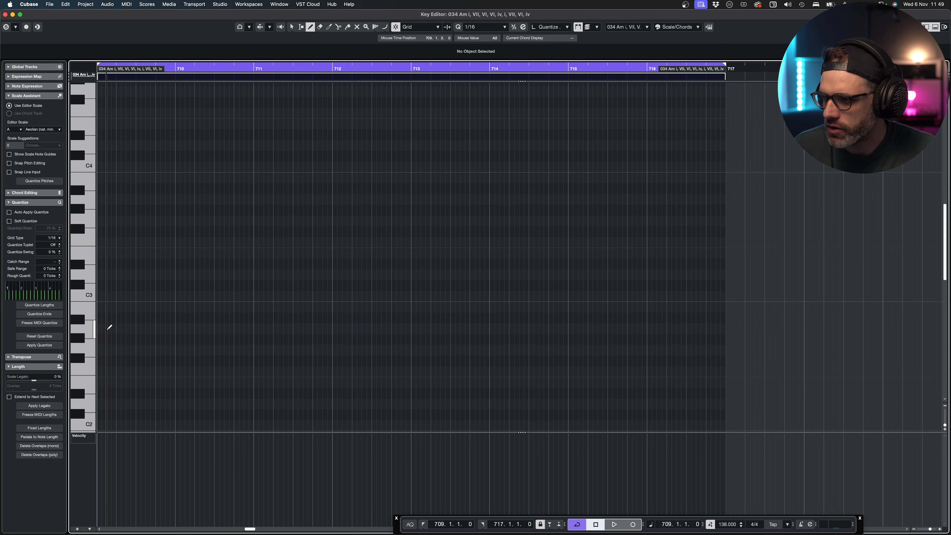
pyautogui.moveTo(102, 372); pyautogui.dragTo(120, 371)
pyautogui.moveTo(102, 328); pyautogui.dragTo(120, 329)
pyautogui.moveTo(102, 296); pyautogui.dragTo(120, 297)
# Copy the chord to 709.3 as E2, G2 and B2, and to bar 710 as D2, F2 and A2
pyautogui.click(291, 26)
pyautogui.moveTo(278, 131)
pyautogui.mouseDown()
pyautogui.moveTo(327, 236)
pyautogui.moveTo(424, 242)
pyautogui.mouseUp()
pyautogui.click(414, 184)
pyautogui.moveTo(421, 195); pyautogui.dragTo(425, 206)
pyautogui.moveTo(412, 131); pyautogui.dragTo(515, 257)
pyautogui.click(334, 206)
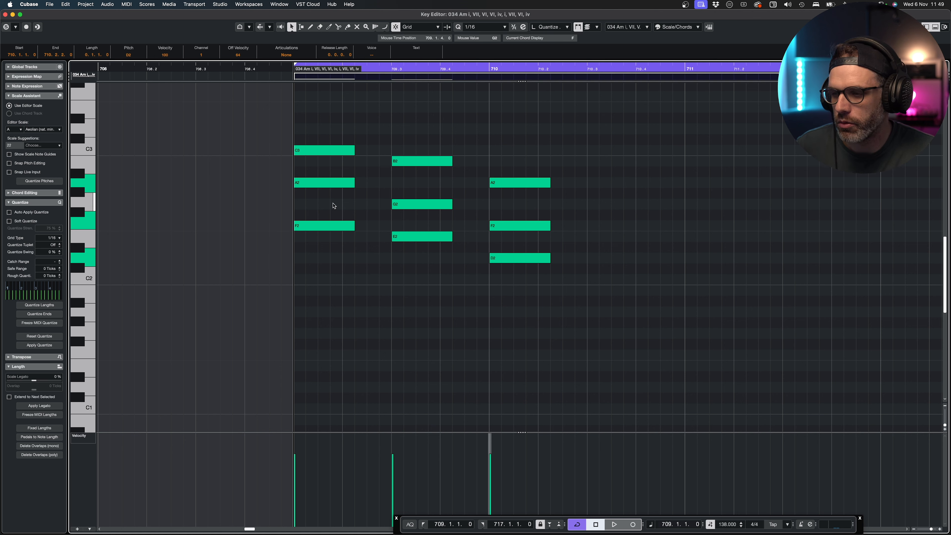
# Examine the root notes of the three chords, selecting each one in turn
pyautogui.click(322, 226)
pyautogui.click(431, 236)
pyautogui.click(498, 255)
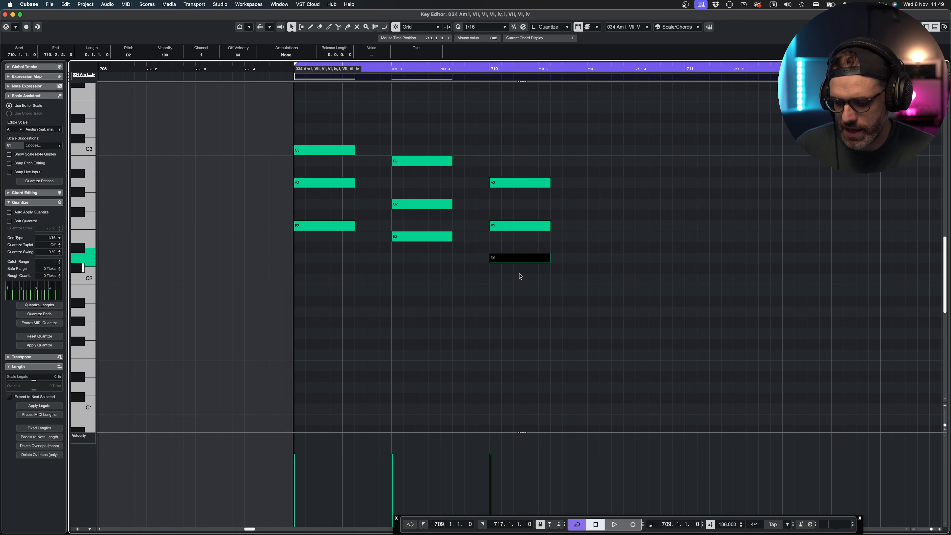
pyautogui.scroll(-2, 522, 285)
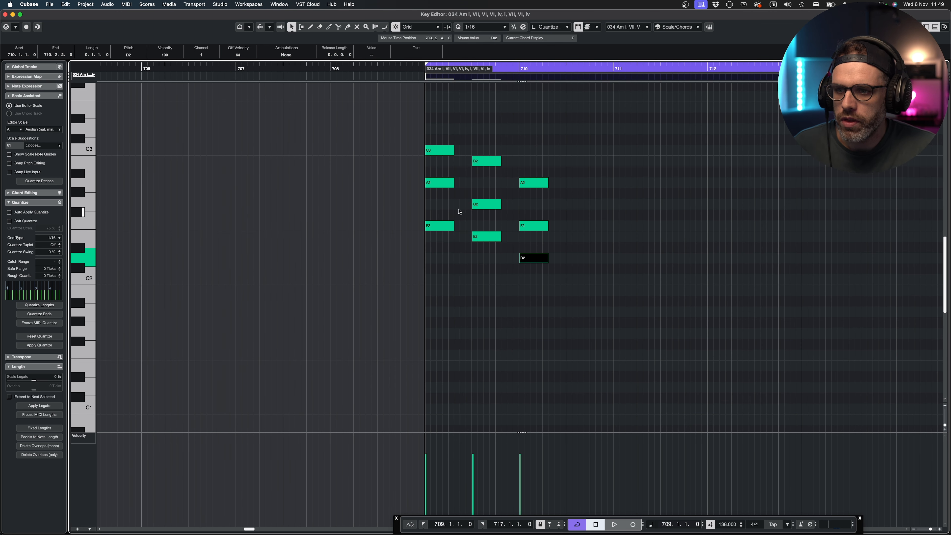
pyautogui.click(442, 202)
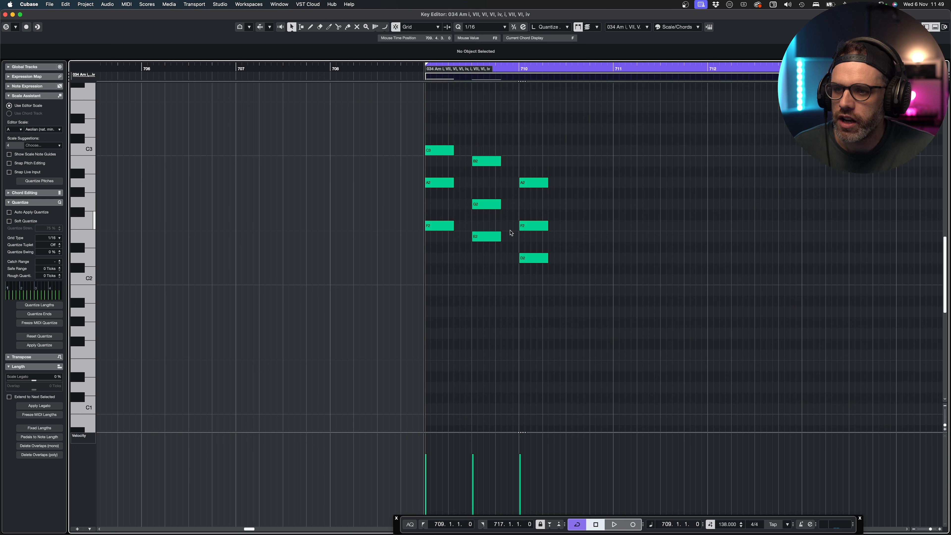
# Lengthen the first two chords to half a bar each and extend the third chord to fill bar 710
pyautogui.moveTo(563, 149); pyautogui.dragTo(520, 314)
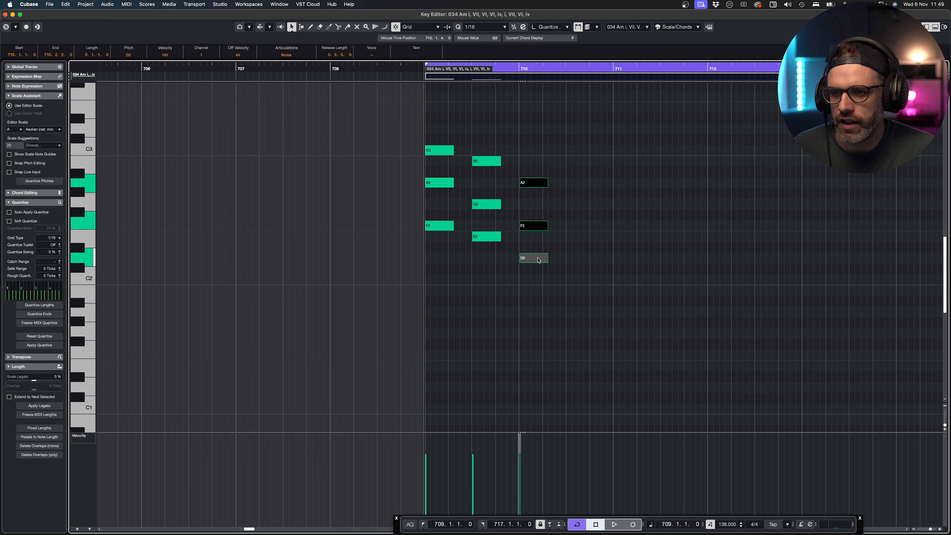
pyautogui.press('super+a')
pyautogui.moveTo(500, 205); pyautogui.dragTo(519, 205)
pyautogui.moveTo(546, 160); pyautogui.dragTo(619, 264)
pyautogui.click(616, 312)
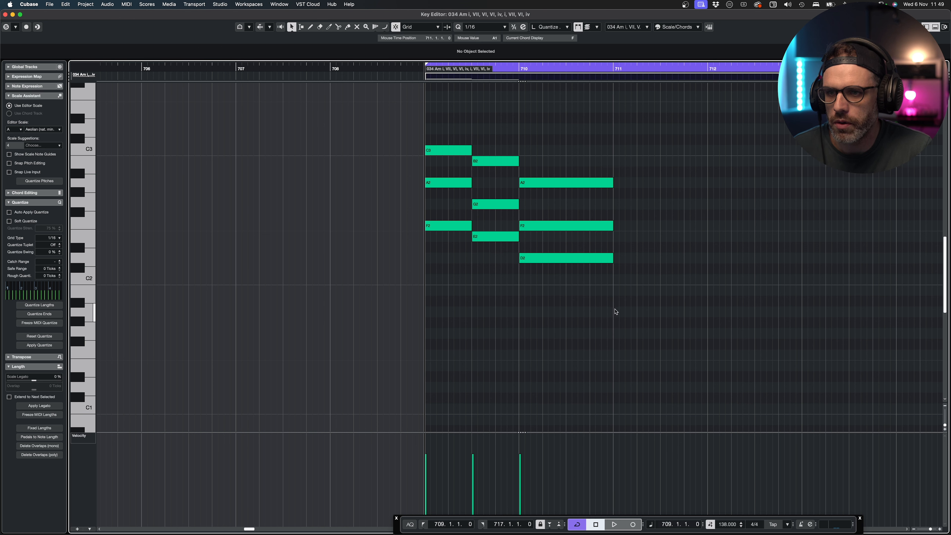
# Transpose all the chord notes up one octave and play back the progression
pyautogui.moveTo(573, 132); pyautogui.dragTo(369, 319)
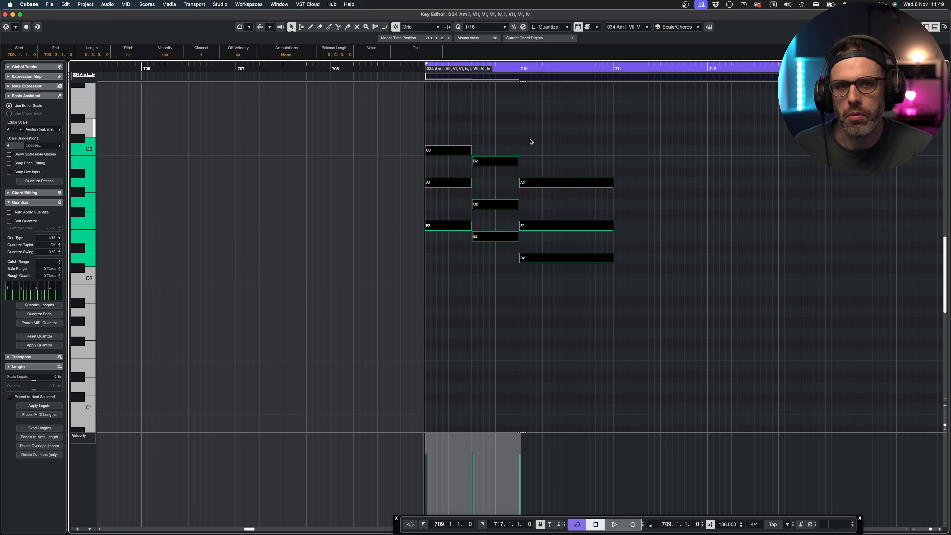
pyautogui.click(538, 141)
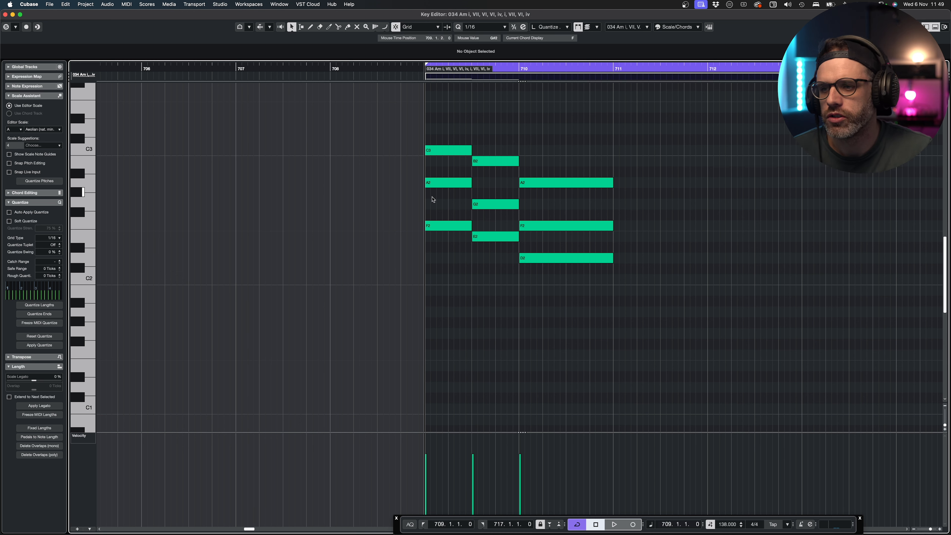
pyautogui.press('super+a')
pyautogui.hotkey('shift', 'Up')
pyautogui.scroll(6, 579, 244)
pyautogui.click(579, 243)
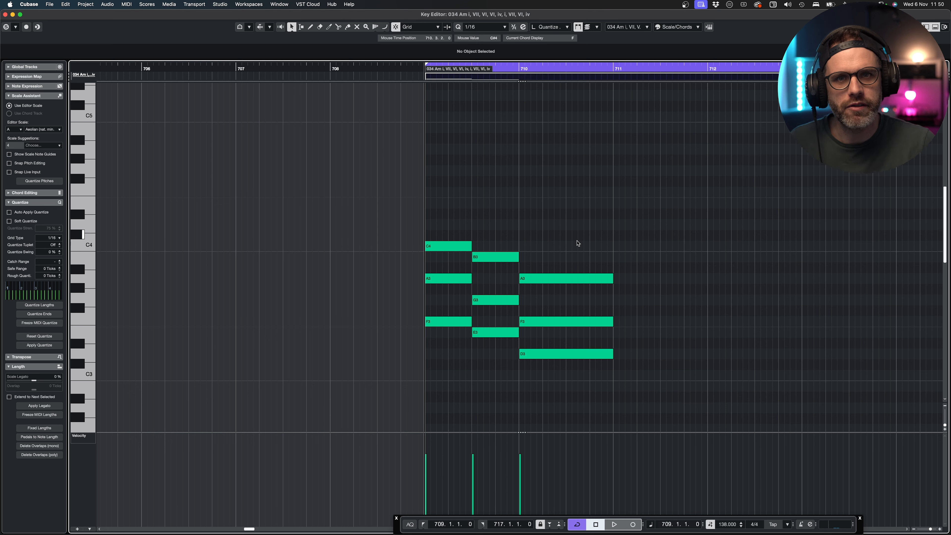
pyautogui.press('space')
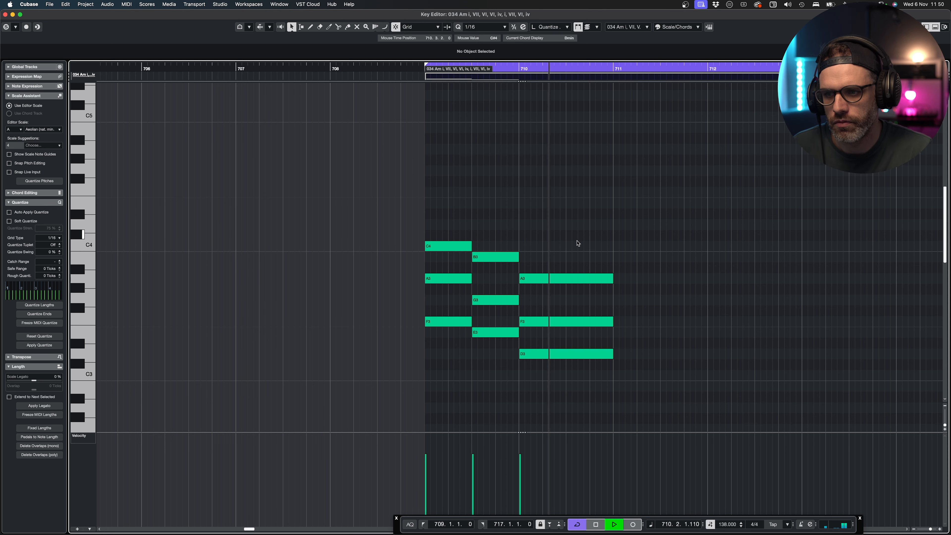
pyautogui.press('space')
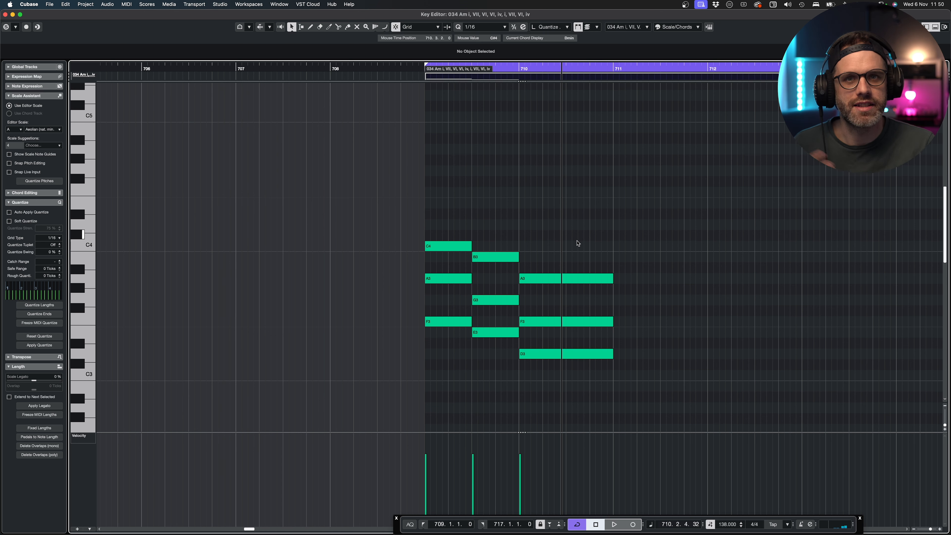
# Draw an ascending A natural minor scale in sixteenth notes from A3 to A4, starting at 711.2
pyautogui.hscroll(-1, 578, 244)
pyautogui.click(649, 278)
pyautogui.click(655, 256)
pyautogui.click(661, 246)
pyautogui.click(667, 224)
pyautogui.click(673, 202)
pyautogui.click(679, 191)
pyautogui.click(685, 171)
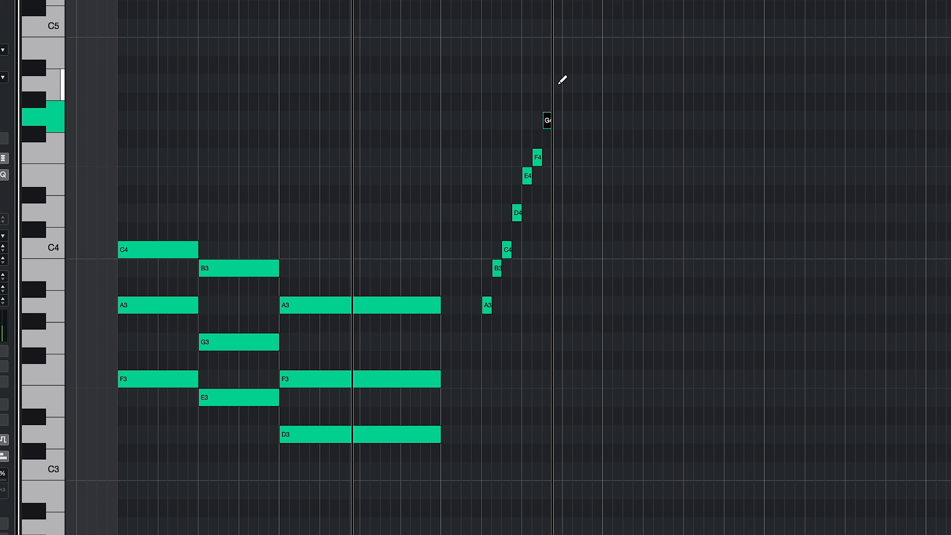
pyautogui.click(691, 149)
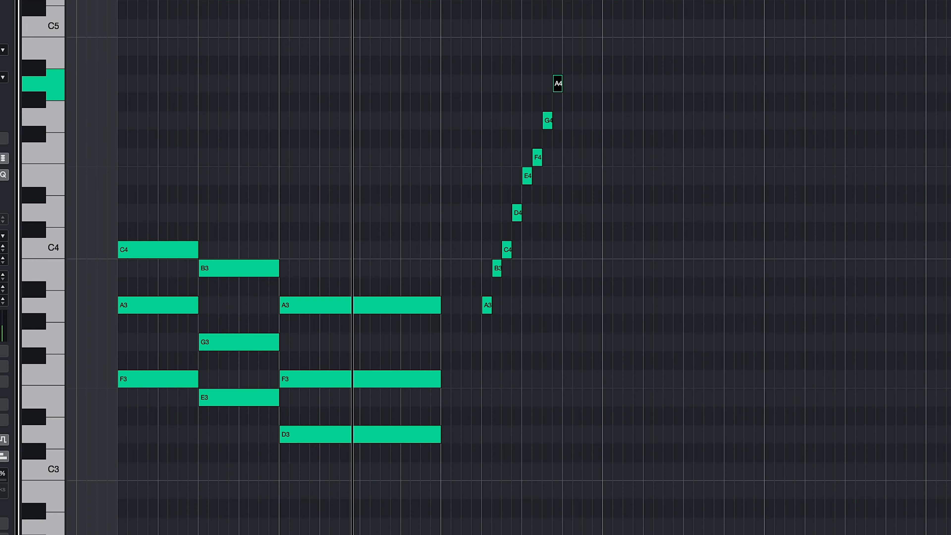
# Step through the scale notes from A3 to F4, then select each of the three chords to compare them with the scale
pyautogui.click(472, 304)
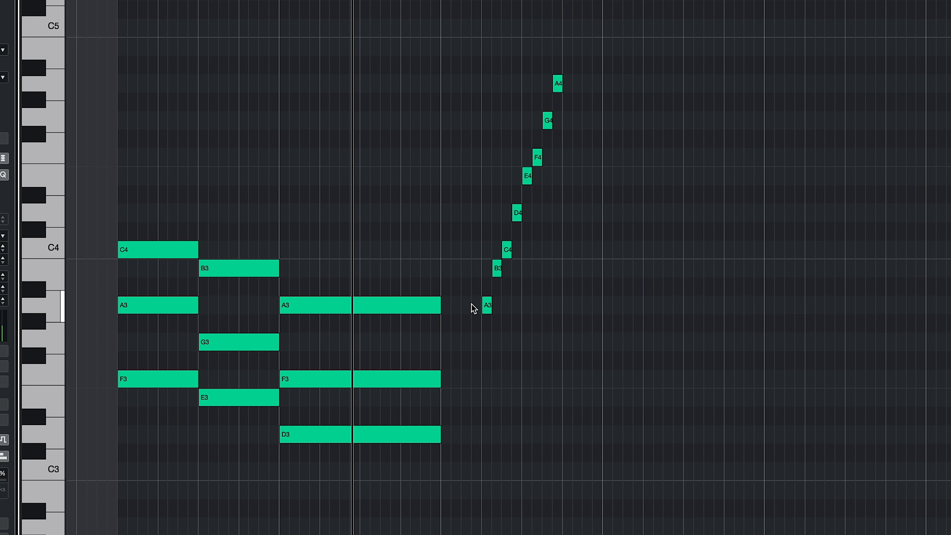
pyautogui.click(487, 305)
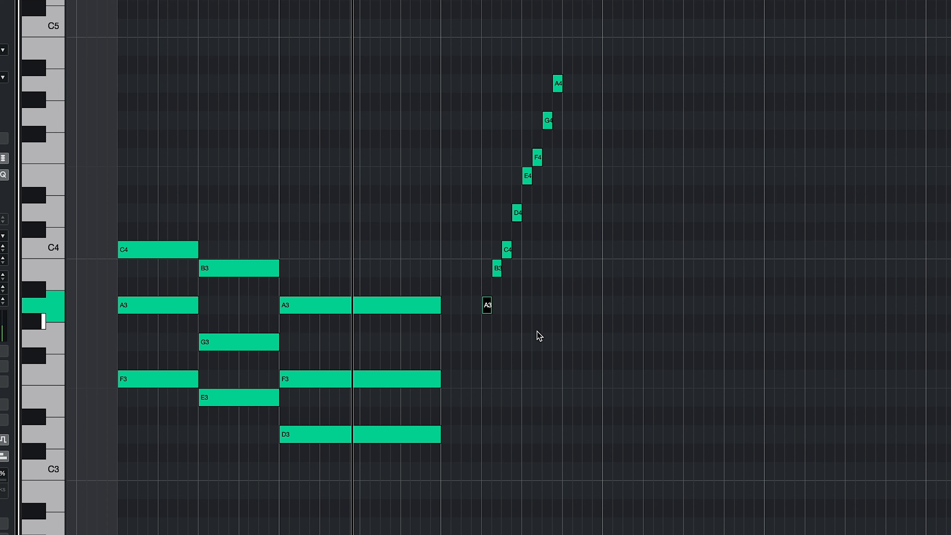
pyautogui.press('Right')
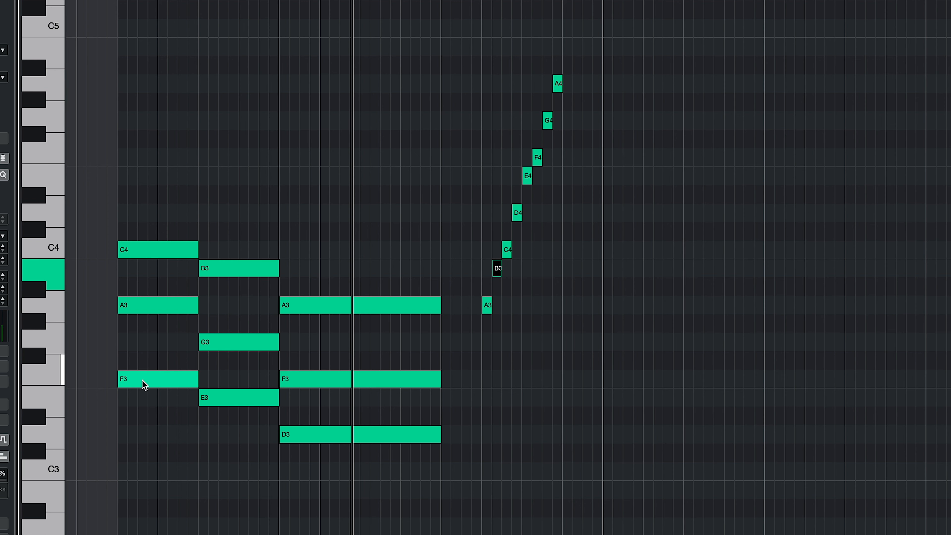
pyautogui.press('Left')
pyautogui.press('Right')
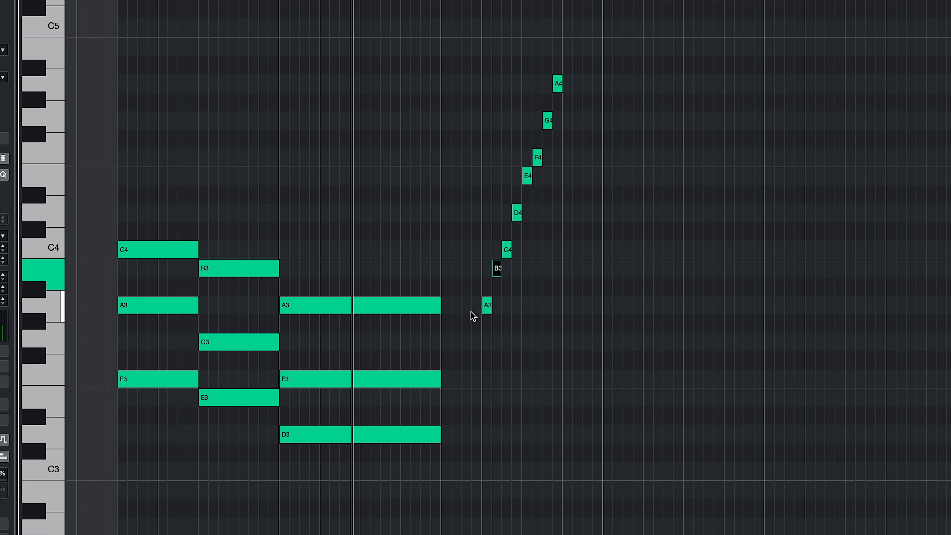
pyautogui.press('Right')
pyautogui.press('Right')
pyautogui.press('Right')
pyautogui.press('Right')
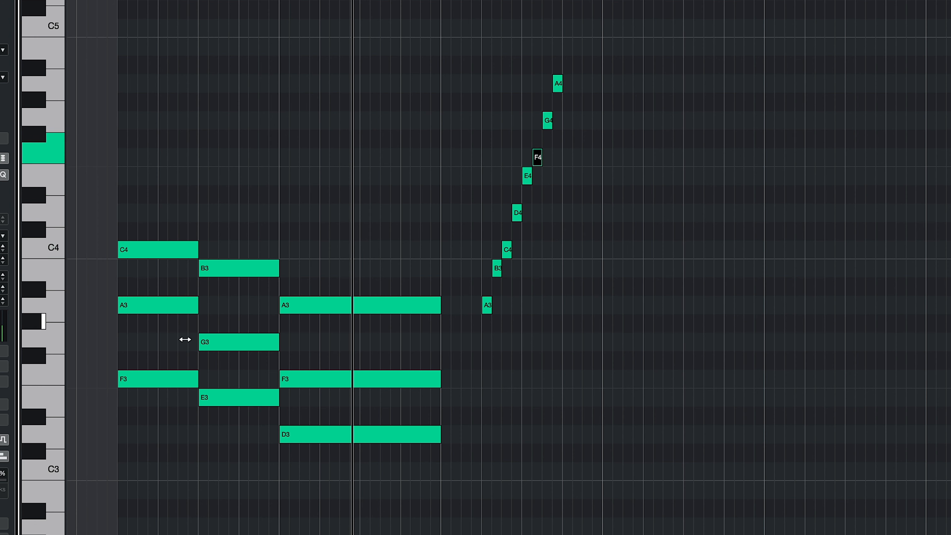
pyautogui.moveTo(118, 200); pyautogui.dragTo(189, 516)
pyautogui.moveTo(246, 77); pyautogui.dragTo(249, 492)
pyautogui.moveTo(346, 238); pyautogui.dragTo(368, 514)
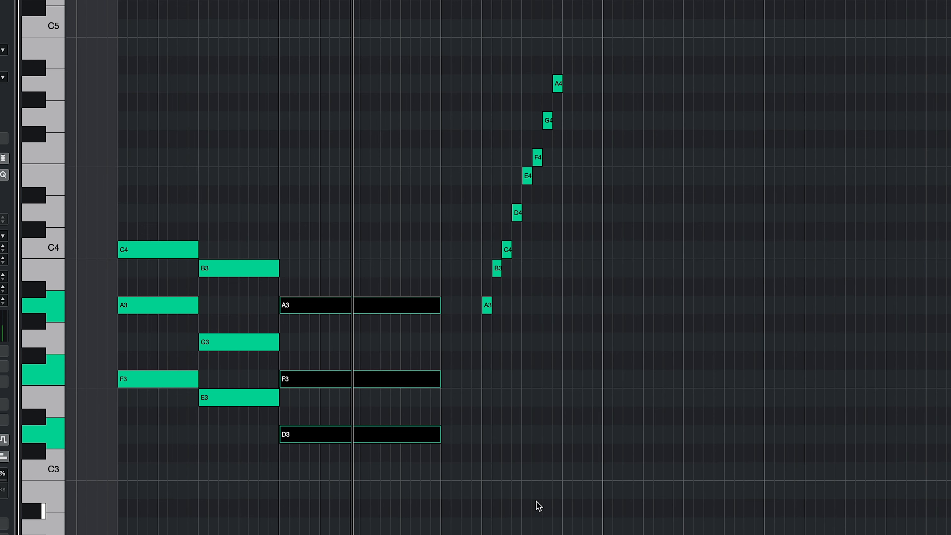
# Delete the ascending scale notes after the chords
pyautogui.click(540, 479)
pyautogui.moveTo(601, 14); pyautogui.dragTo(441, 310)
pyautogui.press('Delete')
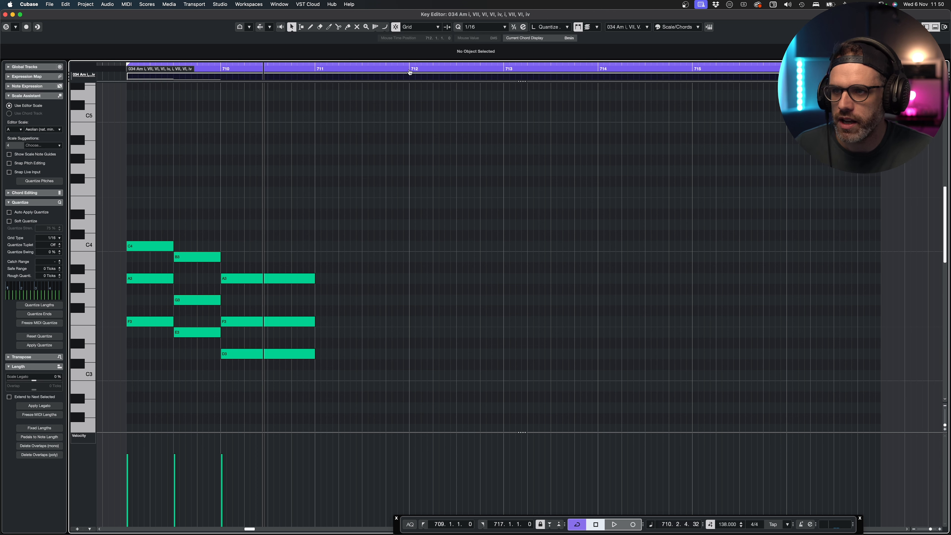
# Set the left locator to bar 712 and draw C4 sixteenth notes there on sixteenths 1, 4, 7, 9, 12 and 14
pyautogui.keyDown('super'); pyautogui.click(410, 69); pyautogui.keyUp('super')
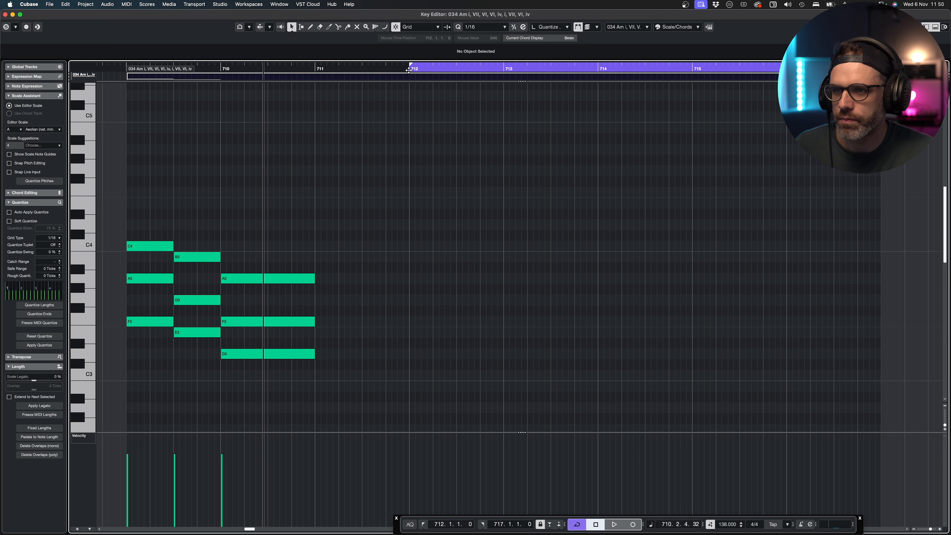
pyautogui.click(384, 27)
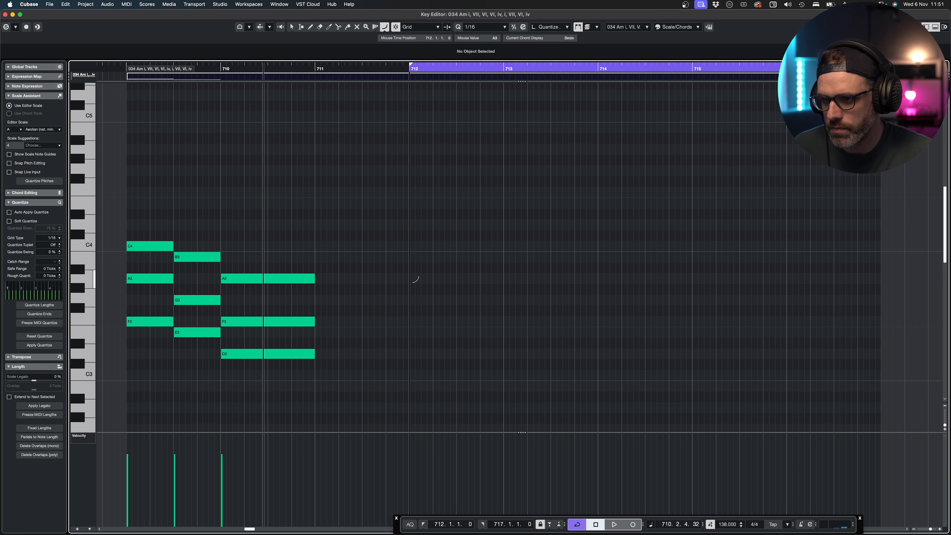
pyautogui.press('h')
pyautogui.press('h')
pyautogui.press('h')
pyautogui.press('h')
pyautogui.hscroll(10, 573, 274)
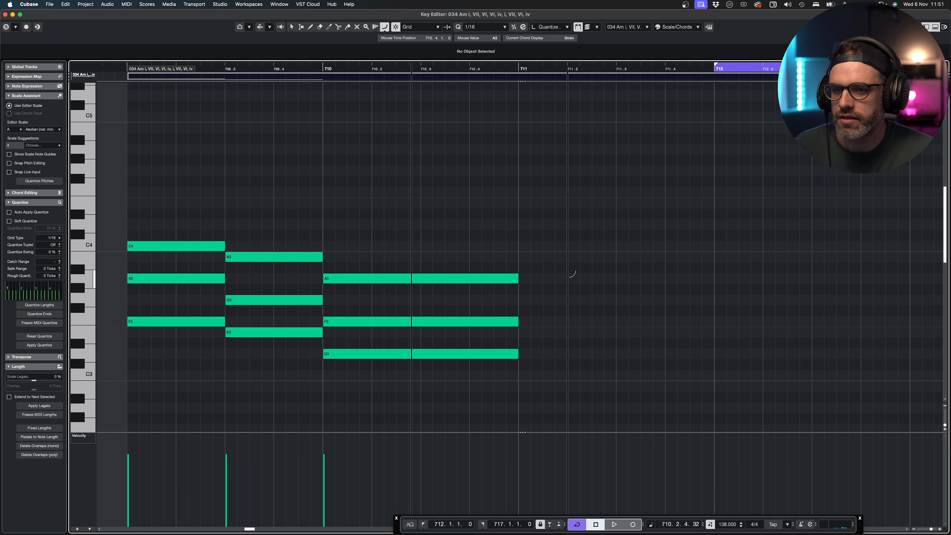
pyautogui.hscroll(-3, 572, 274)
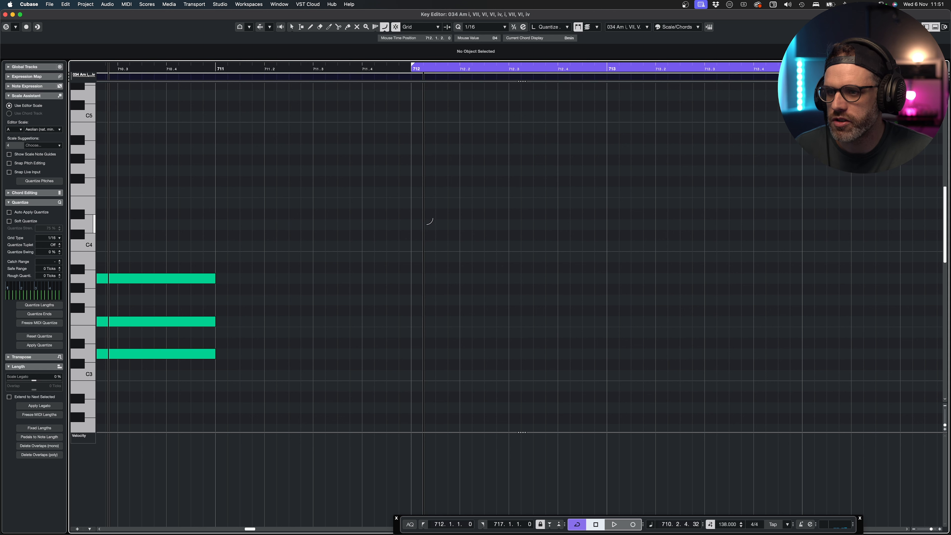
pyautogui.click(420, 243)
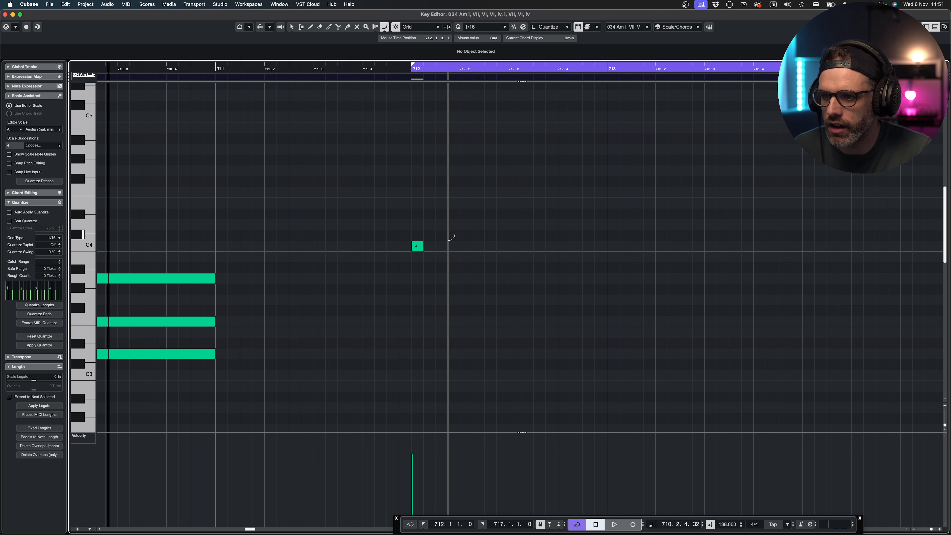
pyautogui.click(454, 243)
pyautogui.click(490, 243)
pyautogui.click(516, 246)
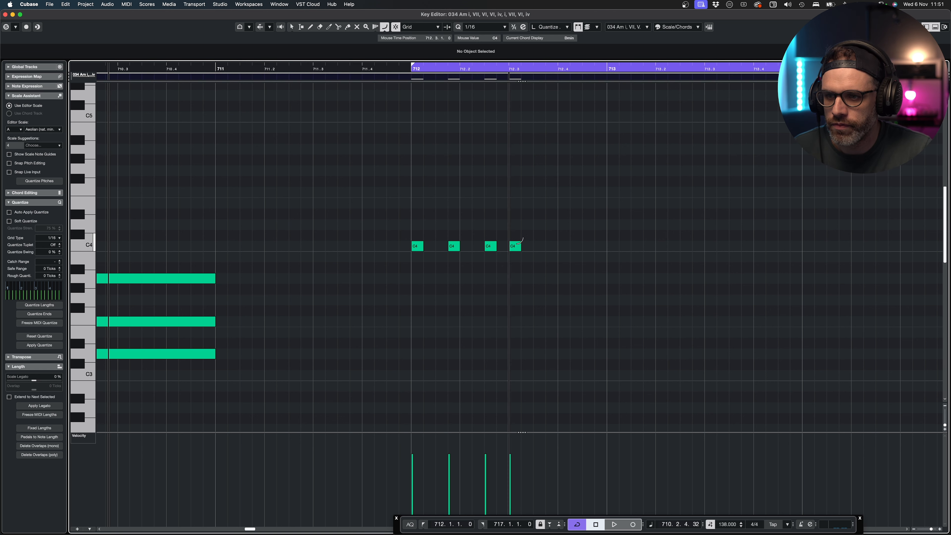
pyautogui.click(551, 246)
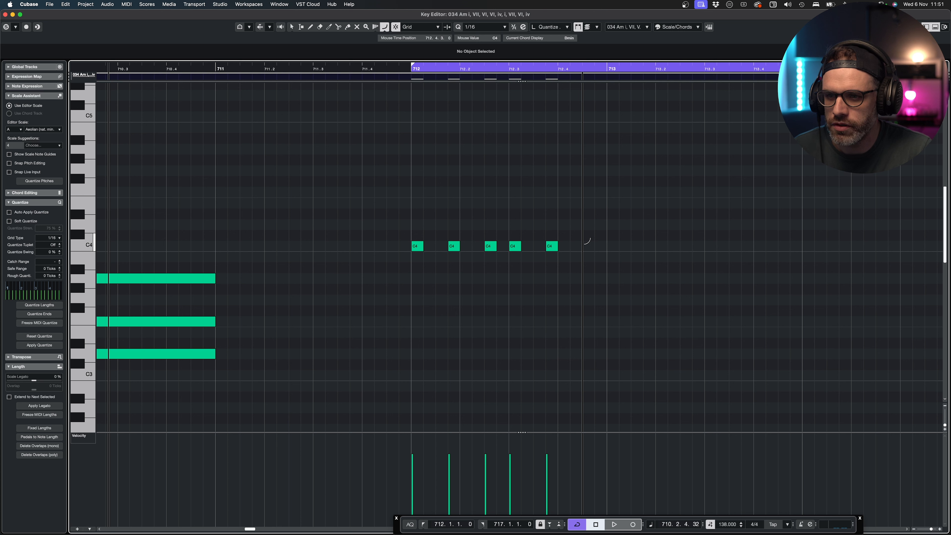
pyautogui.click(577, 245)
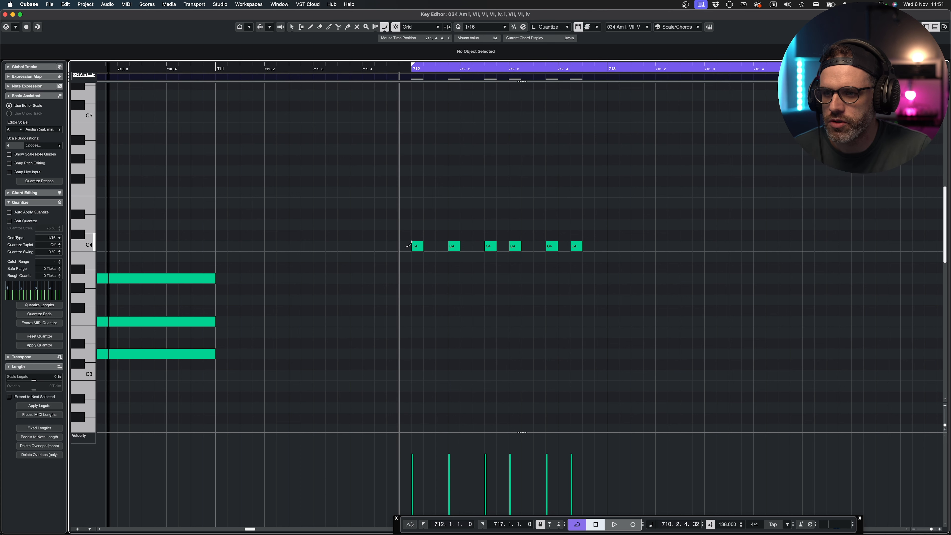
# Add A2 sixteenth notes in bar 712 on sixteenths 2, 3, 5, 6, 10, 11, 13, 15 and 16
pyautogui.click(291, 27)
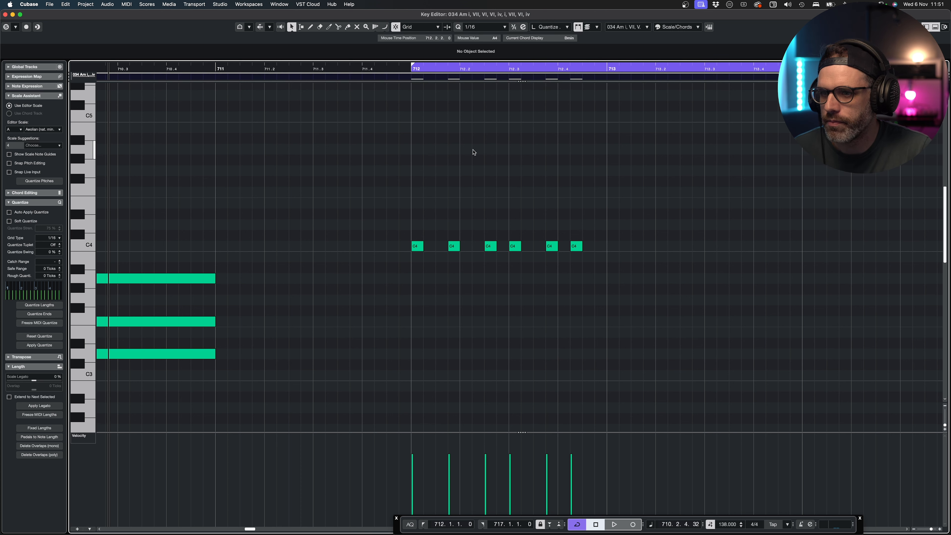
pyautogui.scroll(-2, 509, 227)
pyautogui.keyDown('alt'); pyautogui.click(431, 383); pyautogui.keyUp('alt')
pyautogui.keyDown('alt'); pyautogui.click(443, 383); pyautogui.keyUp('alt')
pyautogui.keyDown('alt'); pyautogui.click(467, 383); pyautogui.keyUp('alt')
pyautogui.keyDown('alt'); pyautogui.click(480, 383); pyautogui.keyUp('alt')
pyautogui.keyDown('alt'); pyautogui.click(506, 383); pyautogui.keyUp('alt')
pyautogui.moveTo(505, 383); pyautogui.dragTo(529, 383)
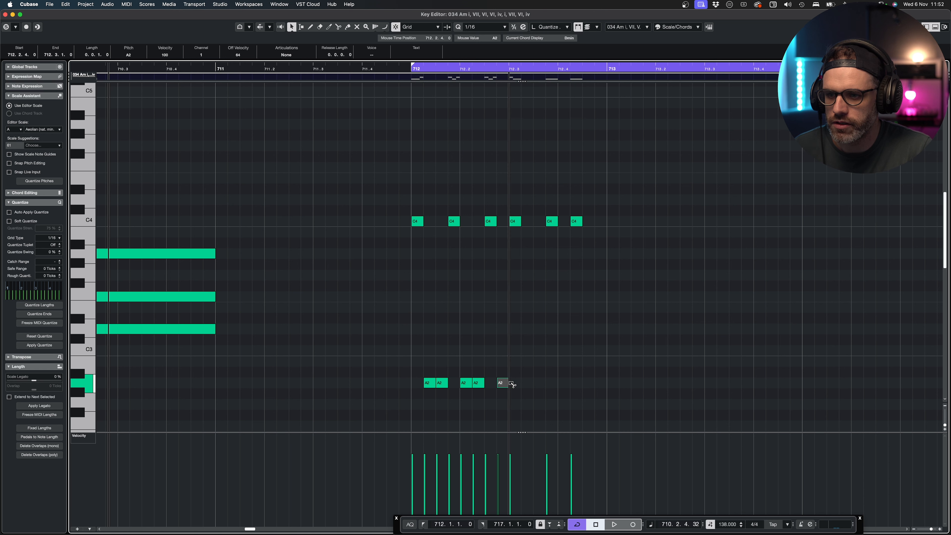
pyautogui.keyDown('alt'); pyautogui.click(544, 383); pyautogui.keyUp('alt')
pyautogui.keyDown('alt'); pyautogui.click(561, 383); pyautogui.keyUp('alt')
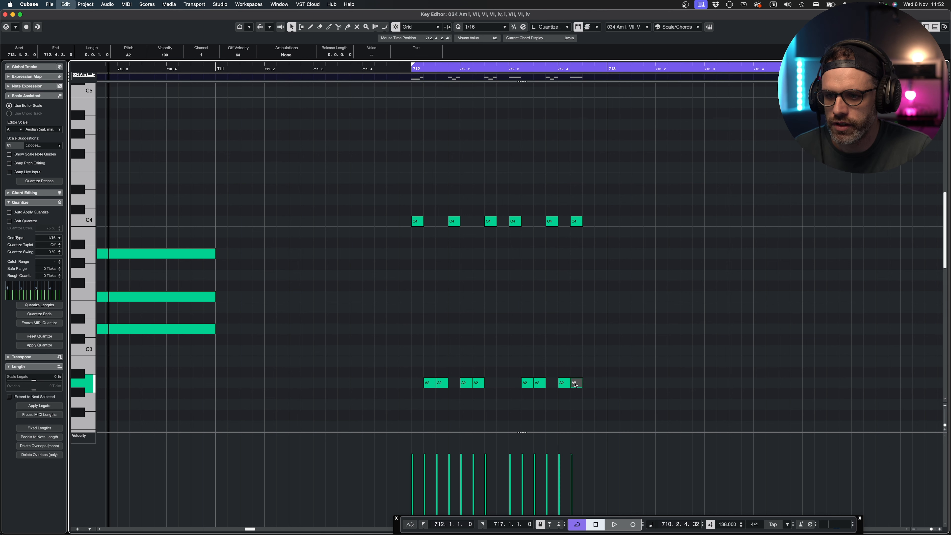
pyautogui.keyDown('alt'); pyautogui.click(583, 383); pyautogui.keyUp('alt')
pyautogui.moveTo(577, 383); pyautogui.dragTo(420, 395)
pyautogui.keyDown('alt'); pyautogui.click(601, 382); pyautogui.keyUp('alt')
# Shorten the A2 notes to about 88 ticks each and play back the rhythm pattern
pyautogui.moveTo(448, 383); pyautogui.dragTo(444, 383)
pyautogui.click(505, 426)
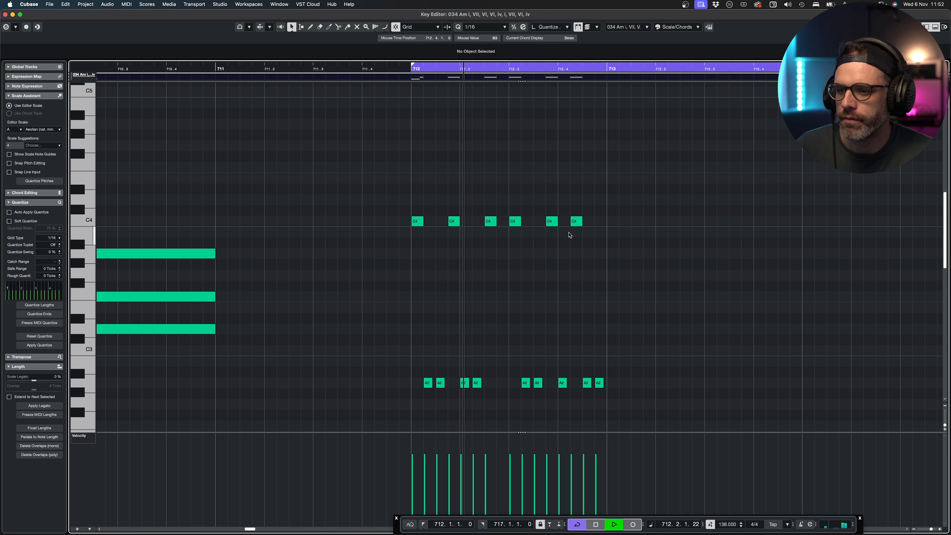
pyautogui.press('space')
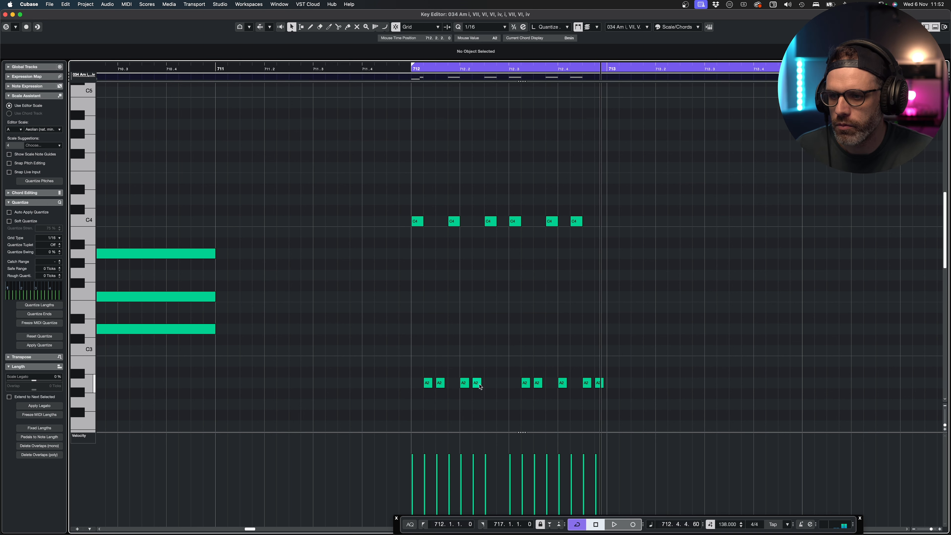
# Copy an A2 note to the eighth sixteenth of bar 712 and play the pattern from the left locator
pyautogui.moveTo(480, 385); pyautogui.dragTo(503, 385)
pyautogui.press('KP_1')
pyautogui.press('space')
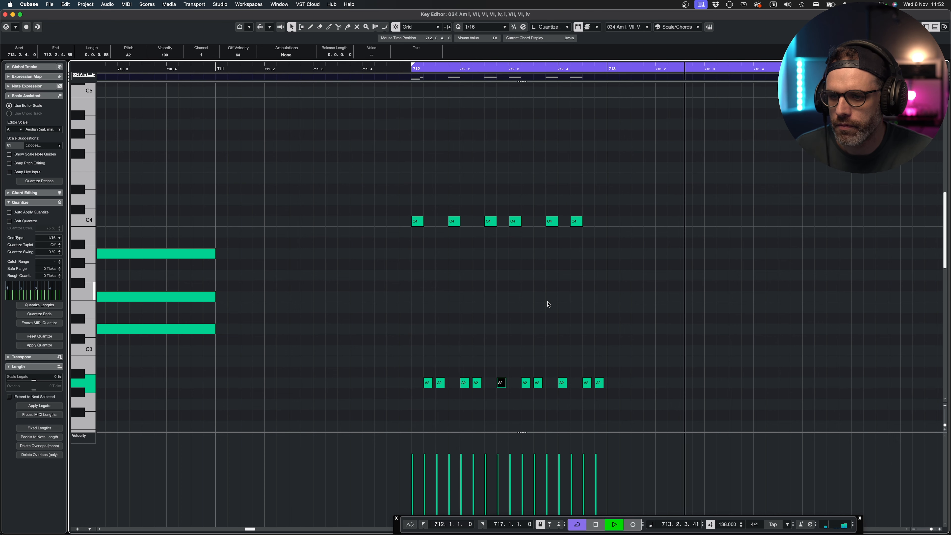
# Stop playback and duplicate the bar 712 note pattern three times to fill bars 713 to 715
pyautogui.press('space')
pyautogui.press('g')
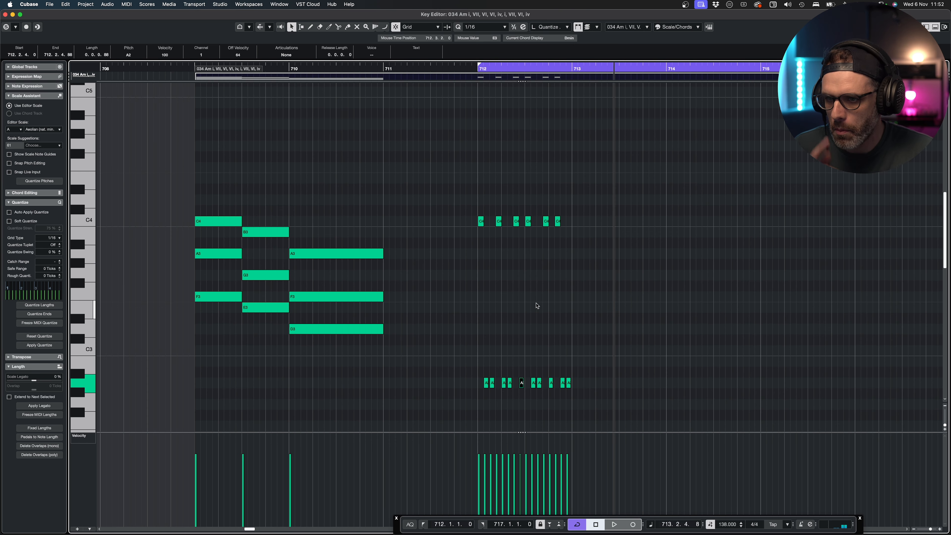
pyautogui.moveTo(591, 186); pyautogui.dragTo(523, 210)
pyautogui.press('super+d')
pyautogui.press('super+d')
pyautogui.press('super+z')
pyautogui.press('super+z')
pyautogui.press('super+d')
pyautogui.press('super+d')
pyautogui.press('super+d')
# Transpose the C4 notes in bar 713 down seven semitones to F3 and play back the pattern
pyautogui.scroll(-2, 562, 262)
pyautogui.moveTo(656, 182); pyautogui.dragTo(574, 209)
pyautogui.press('Down')
pyautogui.press('Down')
pyautogui.press('Down')
pyautogui.press('Down')
pyautogui.press('Down')
pyautogui.press('Down')
pyautogui.press('Down')
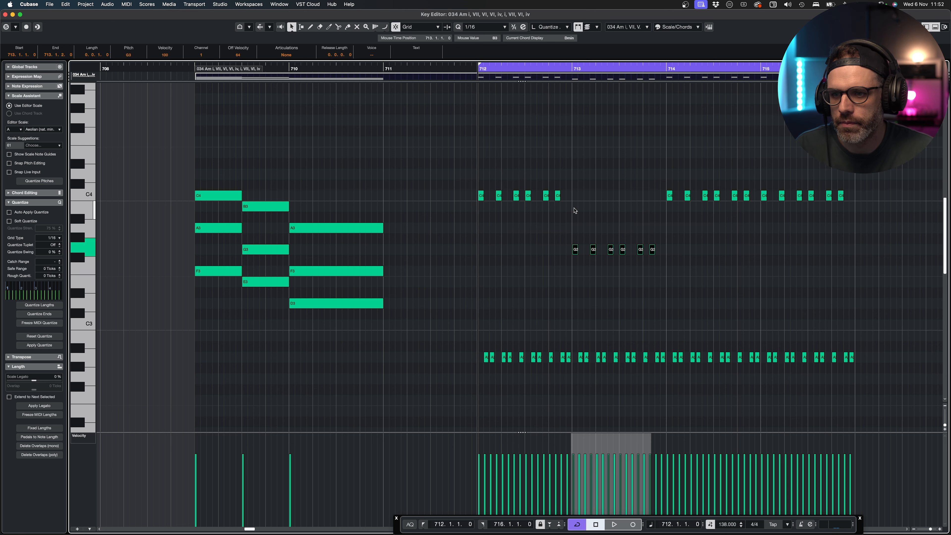
pyautogui.press('space')
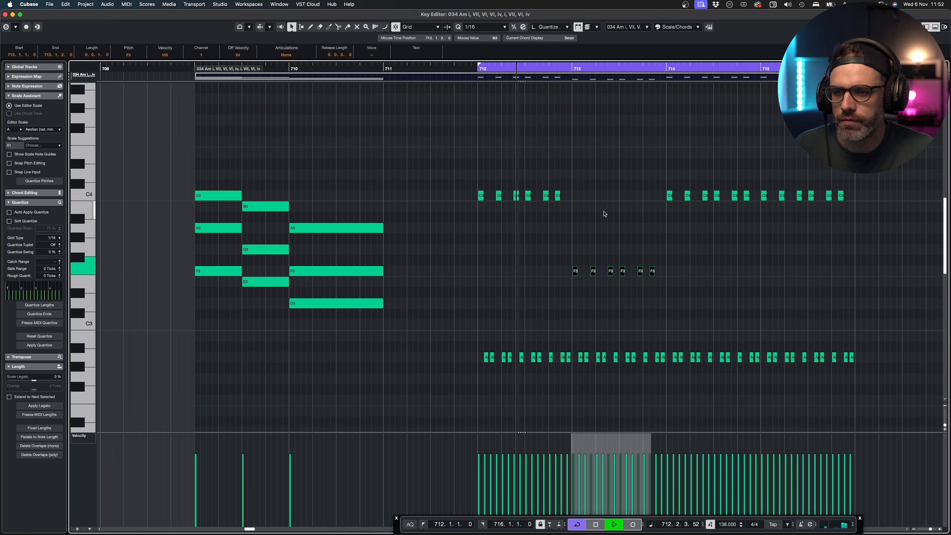
pyautogui.click(563, 240)
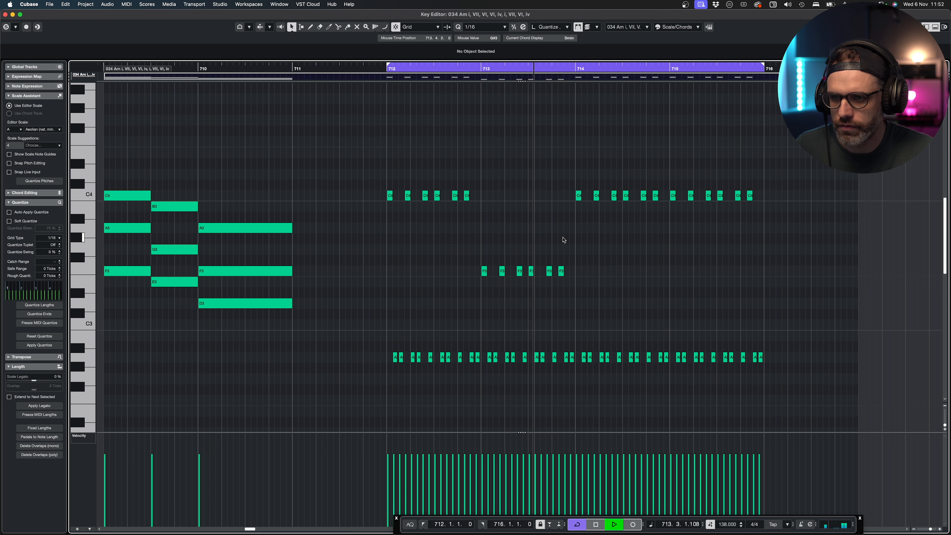
pyautogui.press('space')
# Extend the MIDI part's end to about bar 722 in the project window and reopen it in the Key Editor
pyautogui.press('Return')
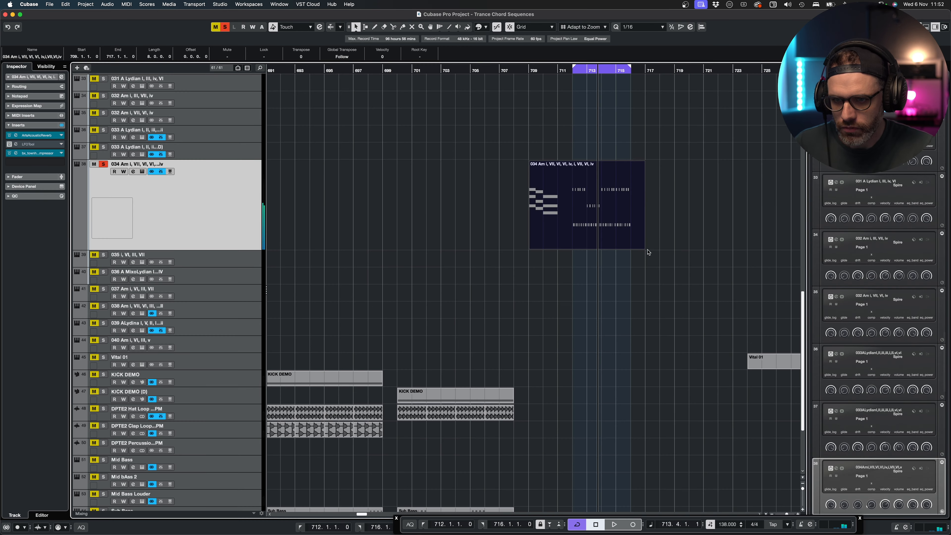
pyautogui.moveTo(643, 250); pyautogui.dragTo(723, 250)
pyautogui.doubleClick(631, 225)
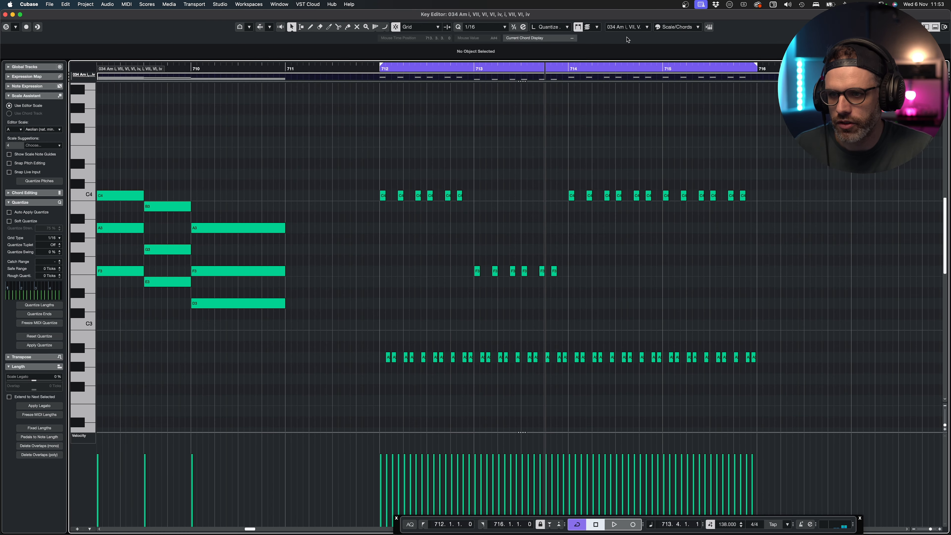
pyautogui.press('g')
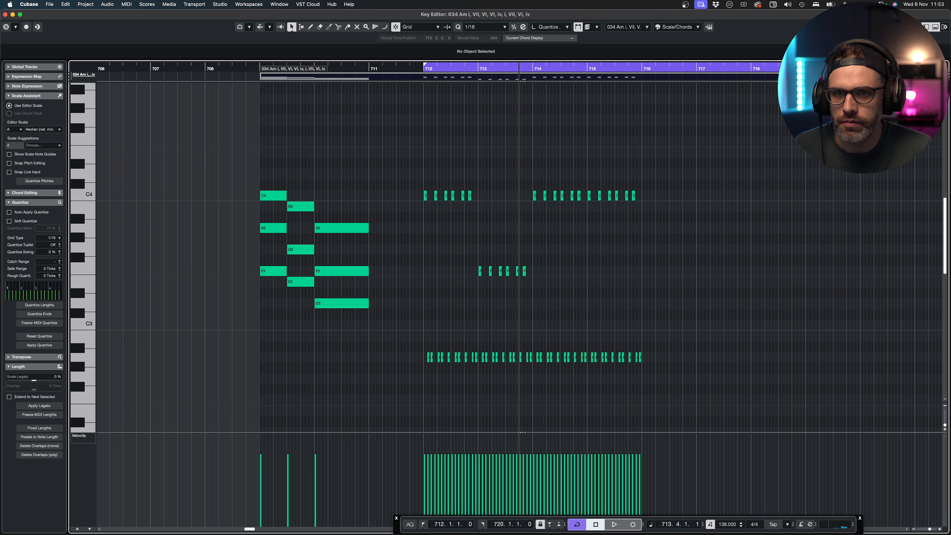
# Transpose the notes in bars 714 and 715 down, the A2 notes to G2 and the C4 notes to B3
pyautogui.moveTo(699, 156); pyautogui.dragTo(520, 199)
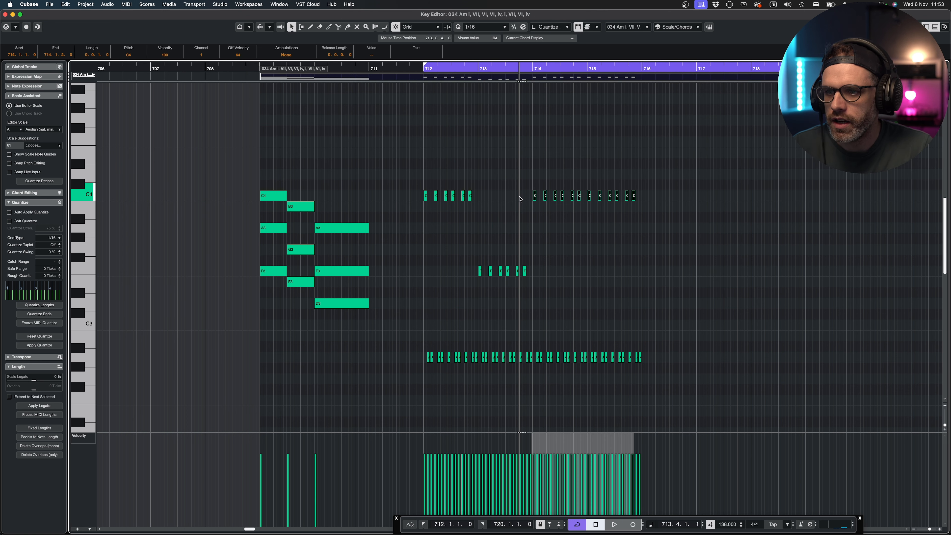
pyautogui.moveTo(666, 320); pyautogui.dragTo(537, 366)
pyautogui.press('Down')
pyautogui.press('Down')
pyautogui.moveTo(667, 169); pyautogui.dragTo(532, 225)
pyautogui.press('Down')
# Transpose the B3 notes in bar 715 down seven semitones to E3
pyautogui.moveTo(667, 176); pyautogui.dragTo(587, 269)
pyautogui.press('Down')
pyautogui.press('Down')
pyautogui.press('Down')
pyautogui.press('Down')
pyautogui.press('Down')
pyautogui.press('Down')
pyautogui.press('Down')
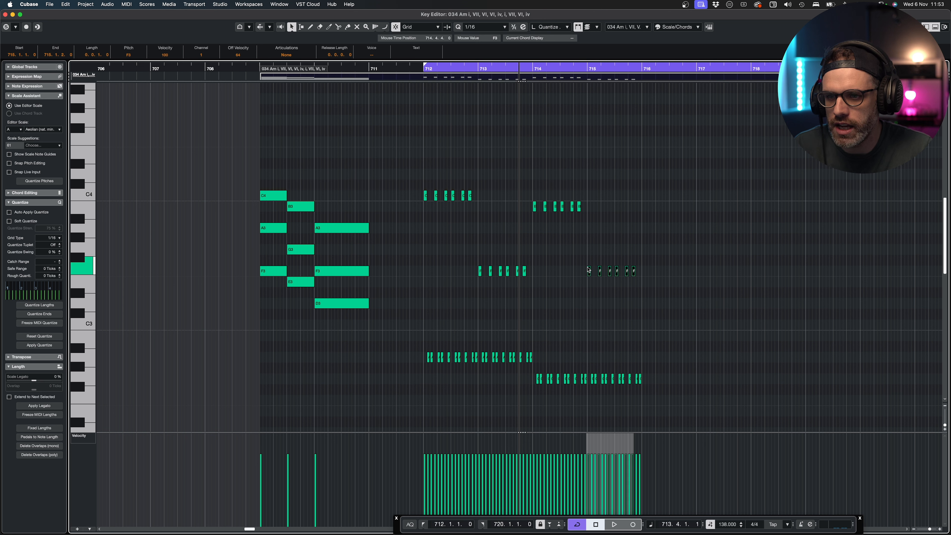
# Duplicate all notes of bars 714 and 715 into bars 716 and 717 and quantize the copies
pyautogui.moveTo(724, 143); pyautogui.dragTo(534, 390)
pyautogui.press('super+d')
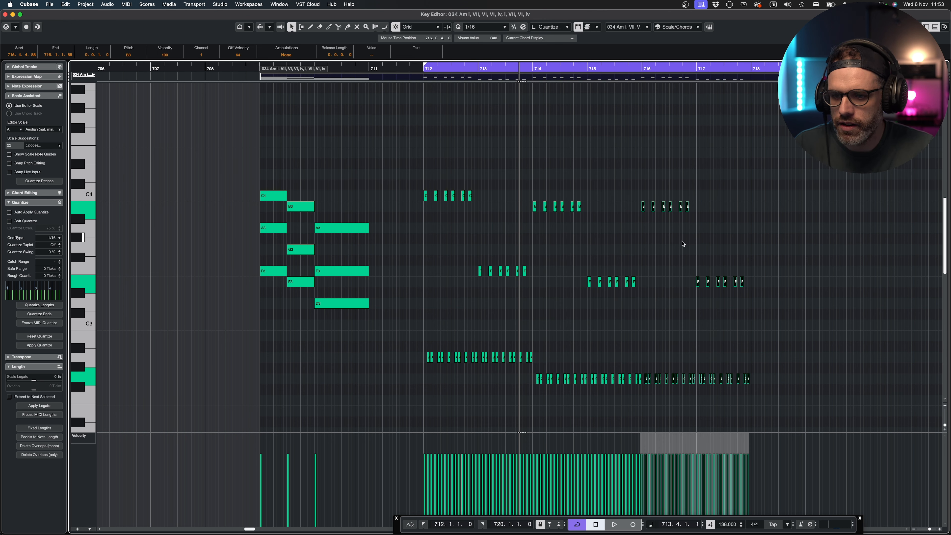
pyautogui.press('q')
pyautogui.click(719, 191)
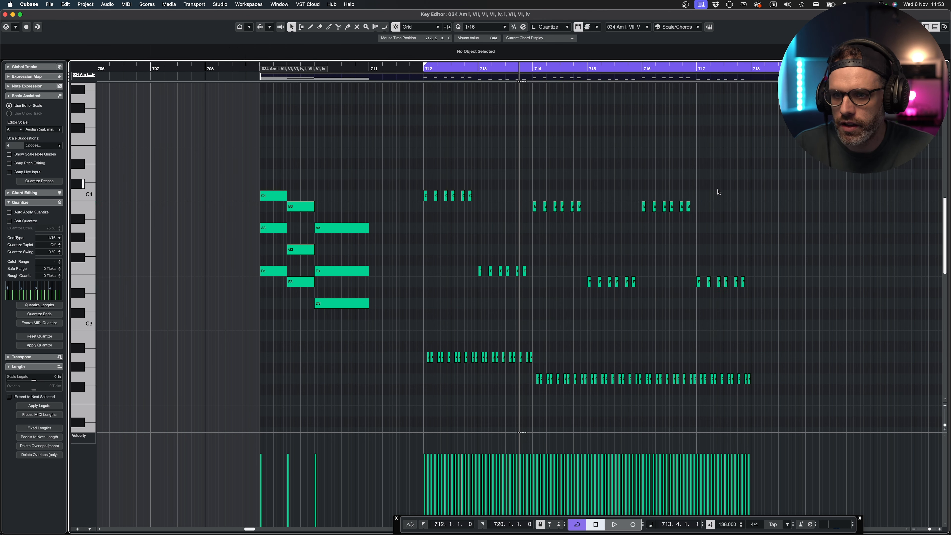
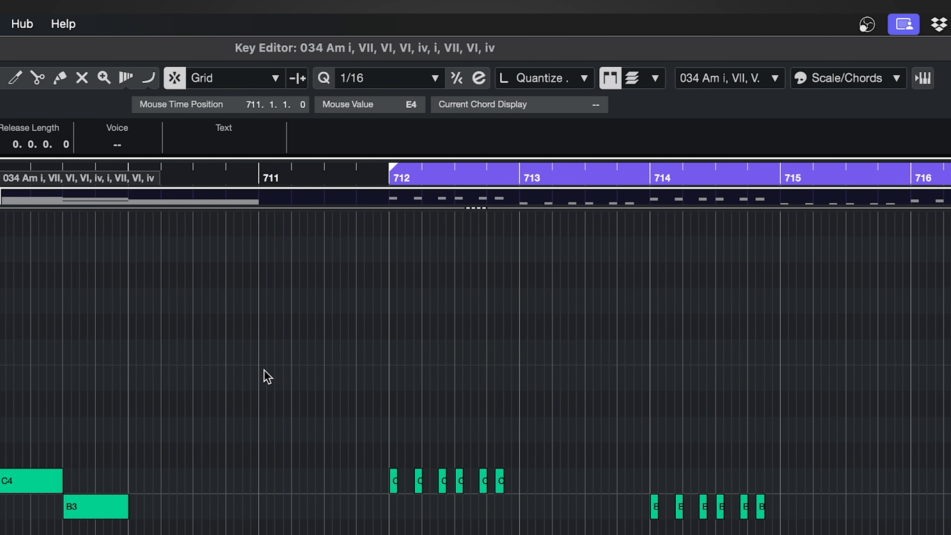
# Try raising the first held chord's F3 and the third held chord's D3 and F3 by an octave
pyautogui.press('space')
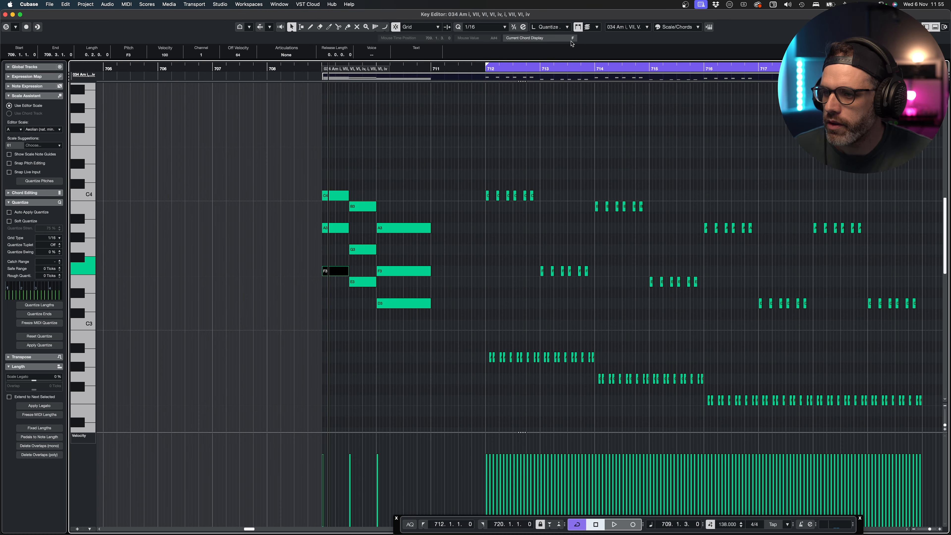
pyautogui.hotkey('shift', 'Up')
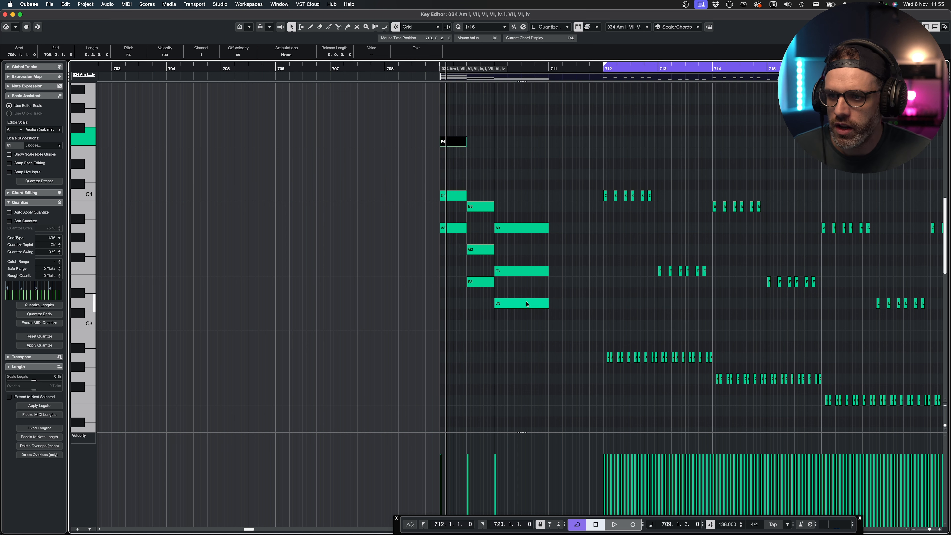
pyautogui.click(526, 303)
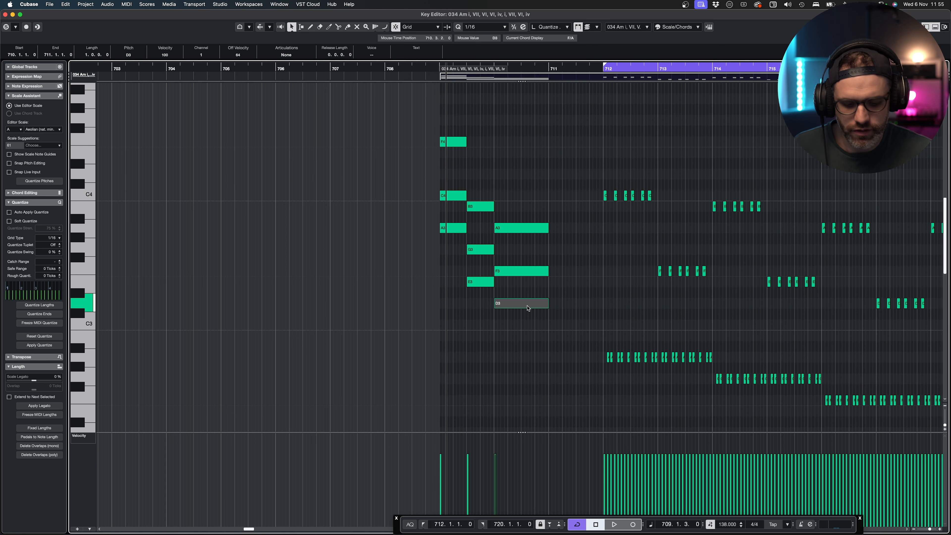
pyautogui.hotkey('shift', 'Up')
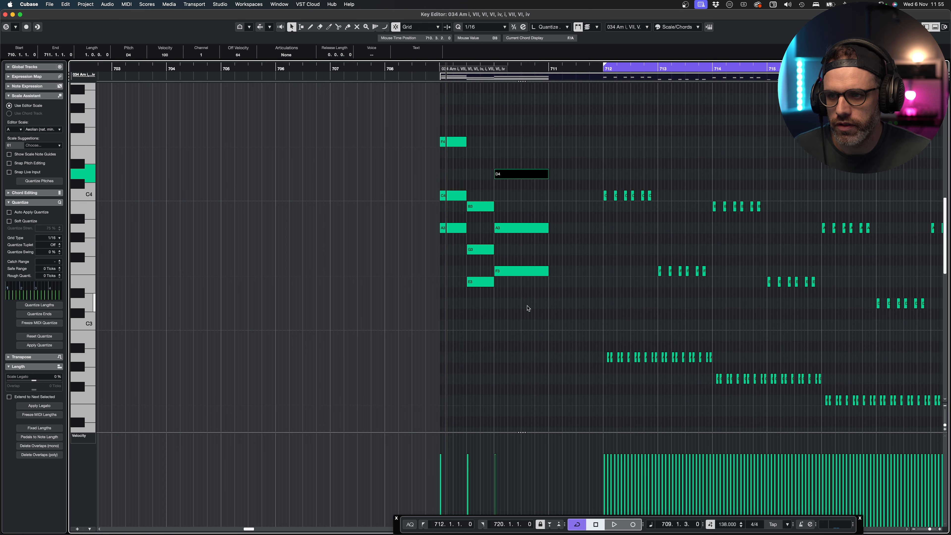
pyautogui.hscroll(-1, 529, 308)
pyautogui.click(525, 270)
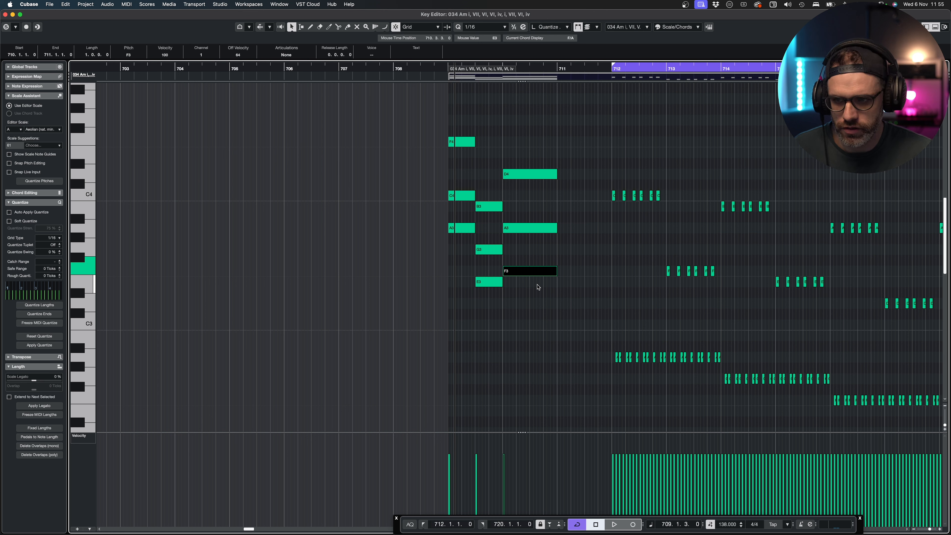
pyautogui.hotkey('shift', 'Up')
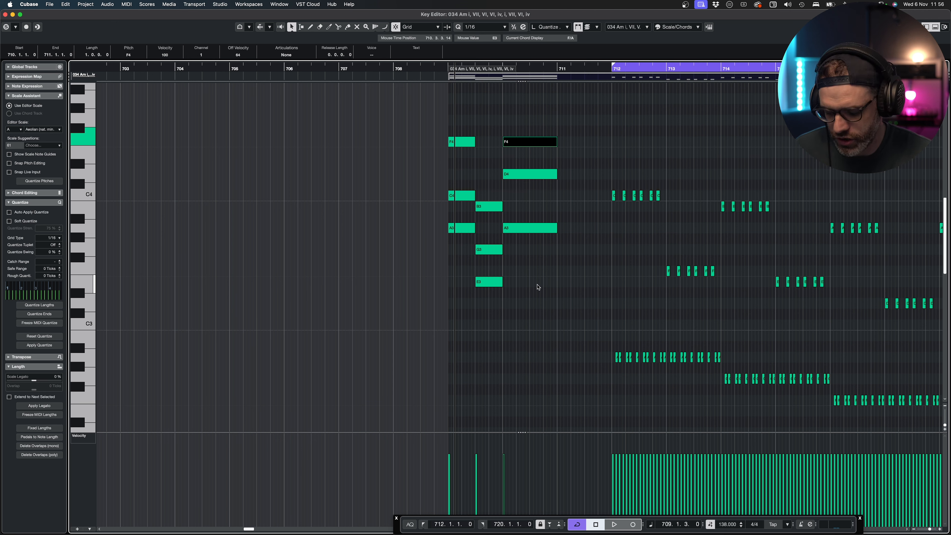
# Undo the octave transpositions of the held chord notes
pyautogui.press('super+z')
pyautogui.press('super+z')
pyautogui.click(538, 287)
pyautogui.hscroll(5, 538, 287)
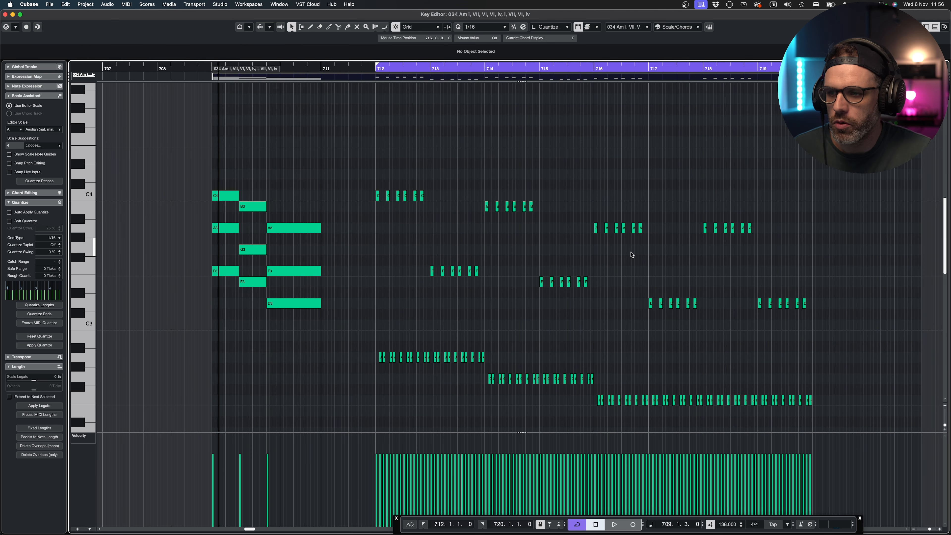
# Raise bar 715's E3 notes to E4 and bar 717's D3 notes to D4, and play from the left locator
pyautogui.press('KP_1')
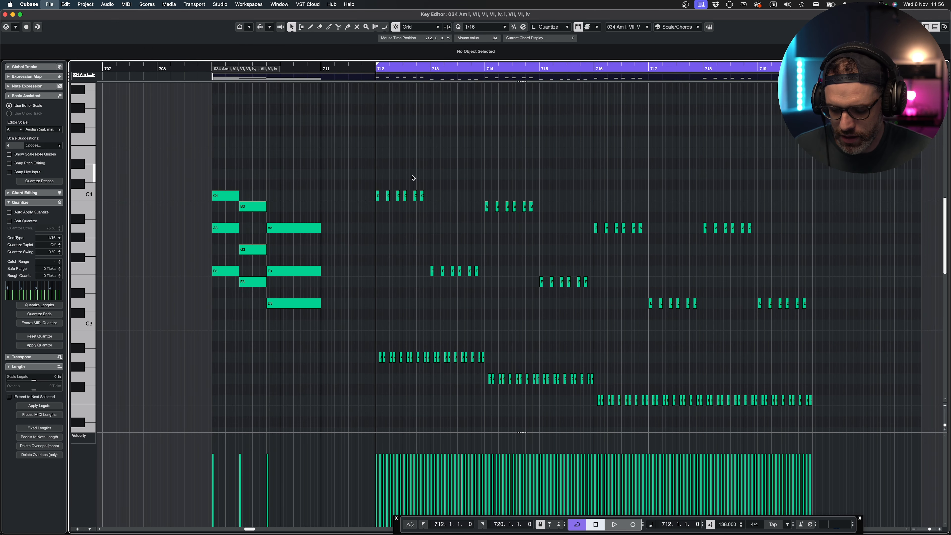
pyautogui.press('h')
pyautogui.press('h')
pyautogui.hscroll(5, 937, 238)
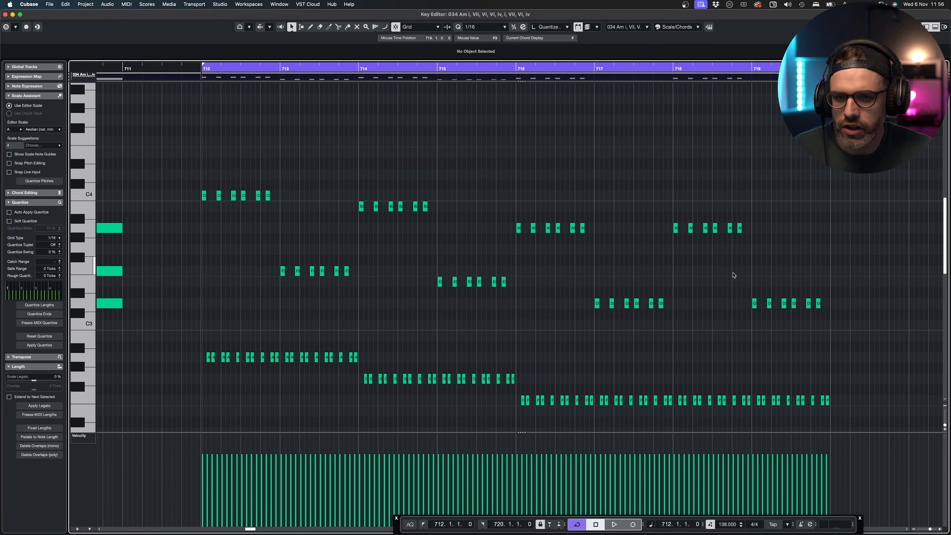
pyautogui.moveTo(117, 222); pyautogui.dragTo(92, 225)
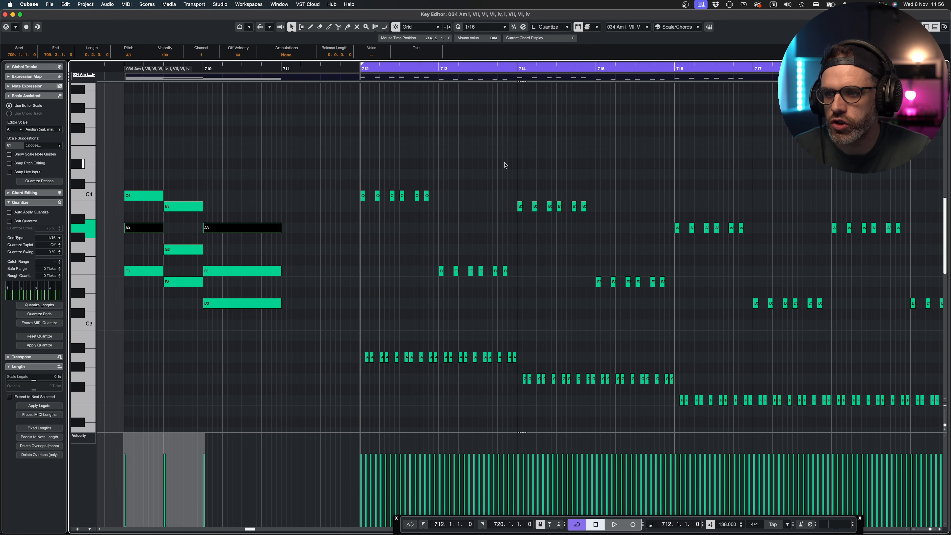
pyautogui.moveTo(335, 165); pyautogui.dragTo(565, 306)
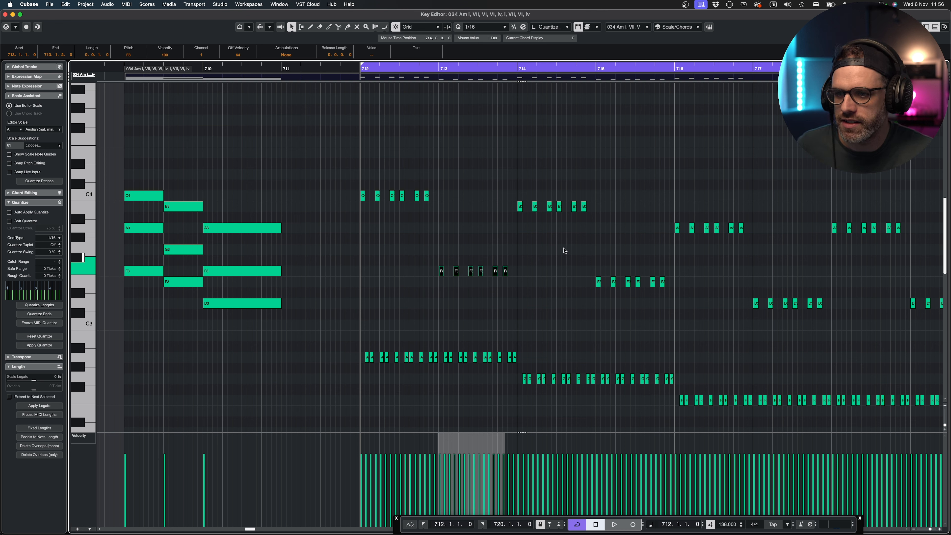
pyautogui.moveTo(592, 269); pyautogui.dragTo(830, 322)
pyautogui.hotkey('shift', 'Up')
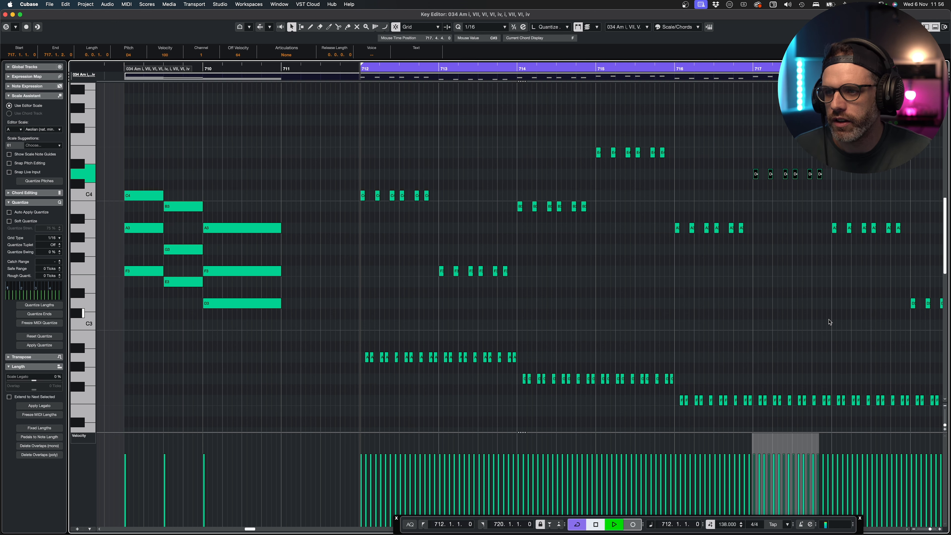
pyautogui.hscroll(6, 612, 261)
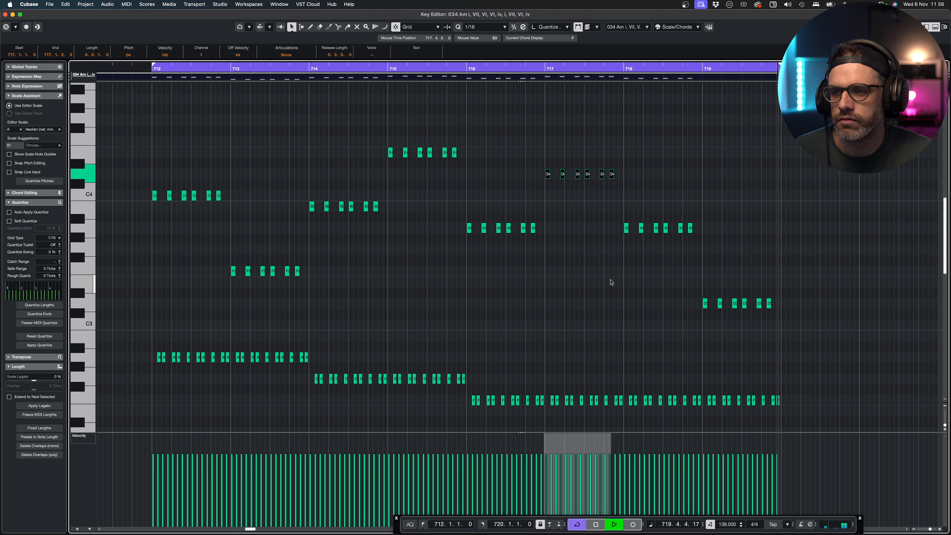
# Raise the A3 notes in bar 716 an octave to A4 during playback, and stop after listening
pyautogui.moveTo(436, 224); pyautogui.dragTo(554, 239)
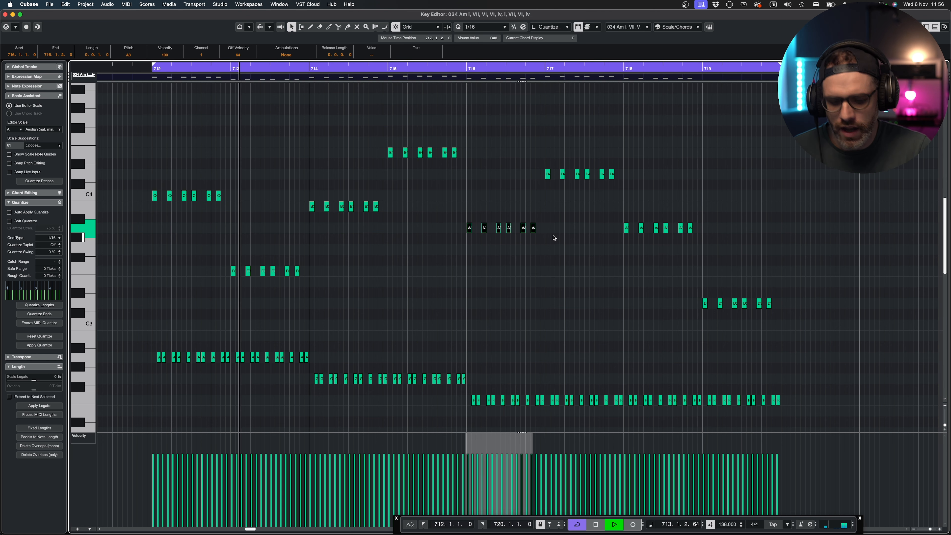
pyautogui.hotkey('shift', 'Up')
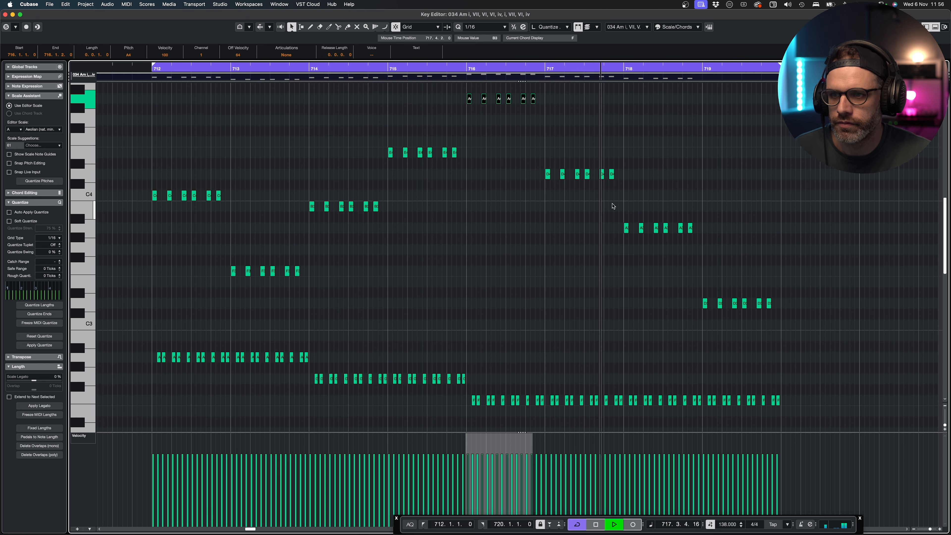
pyautogui.press('space')
pyautogui.click(553, 129)
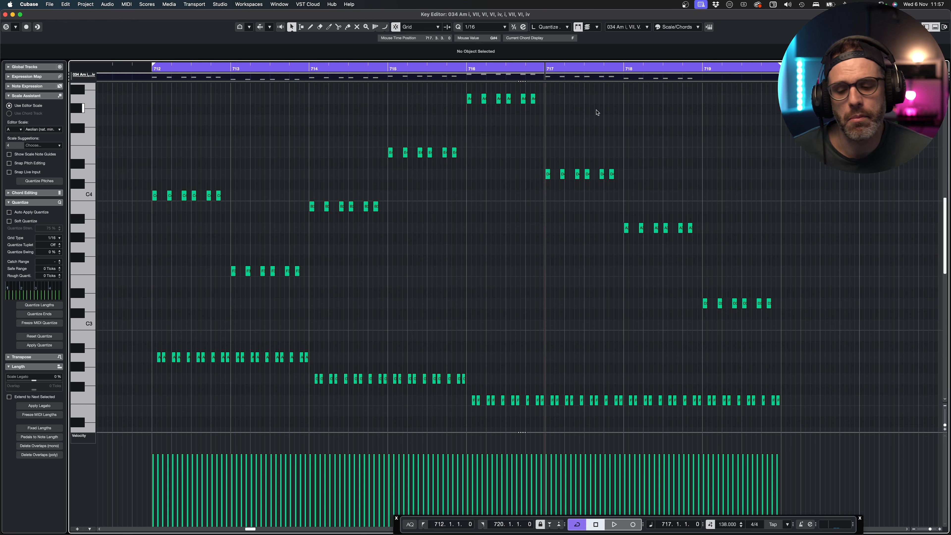
# Raise the D3 notes in bar 719 an octave to D4
pyautogui.moveTo(797, 262); pyautogui.dragTo(690, 320)
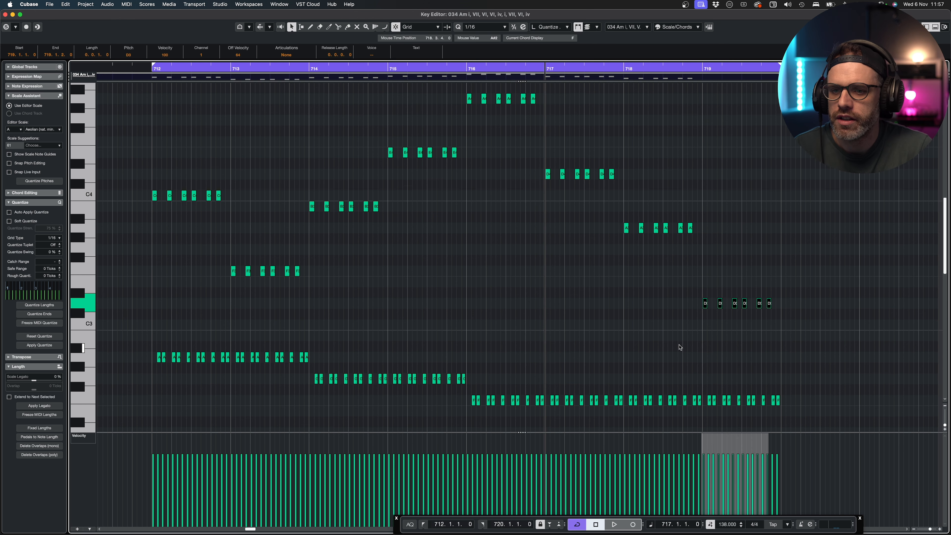
pyautogui.scroll(3, 687, 356)
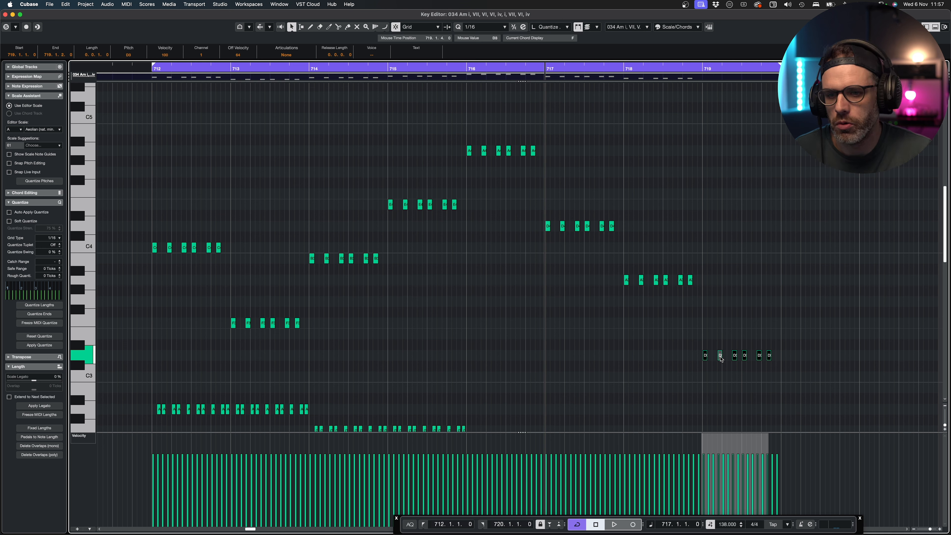
pyautogui.hotkey('shift', 'Up')
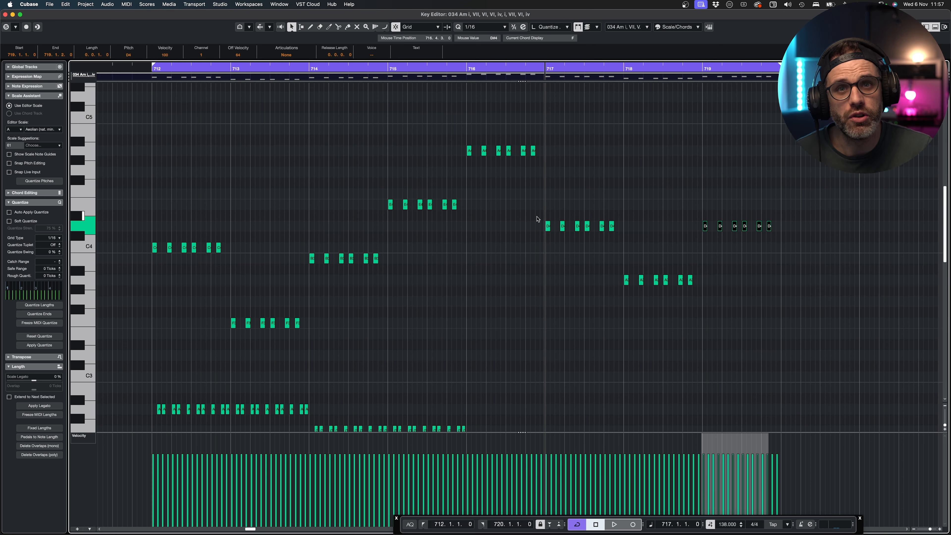
pyautogui.scroll(-2, 537, 219)
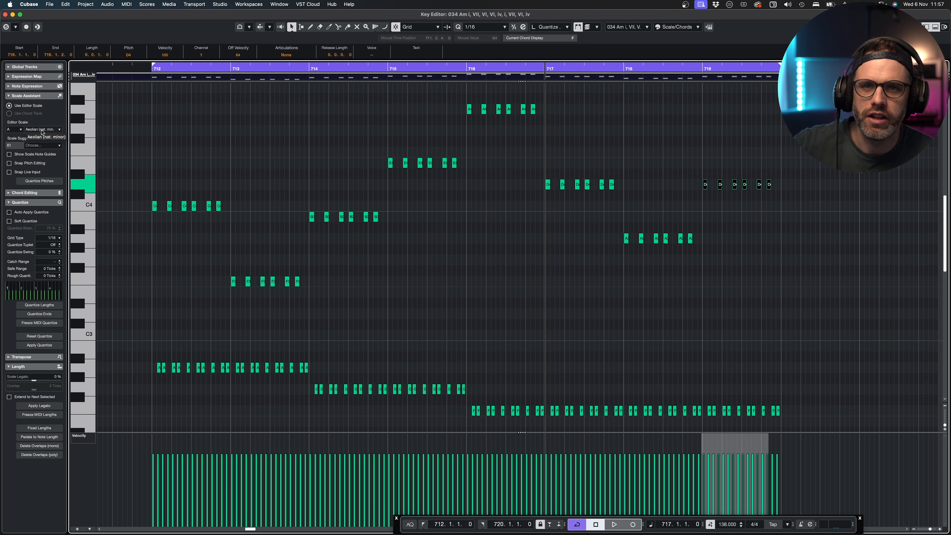
# Try transposing the D4 notes in bar 717 up six semitones to G#4
pyautogui.moveTo(618, 160); pyautogui.dragTo(535, 213)
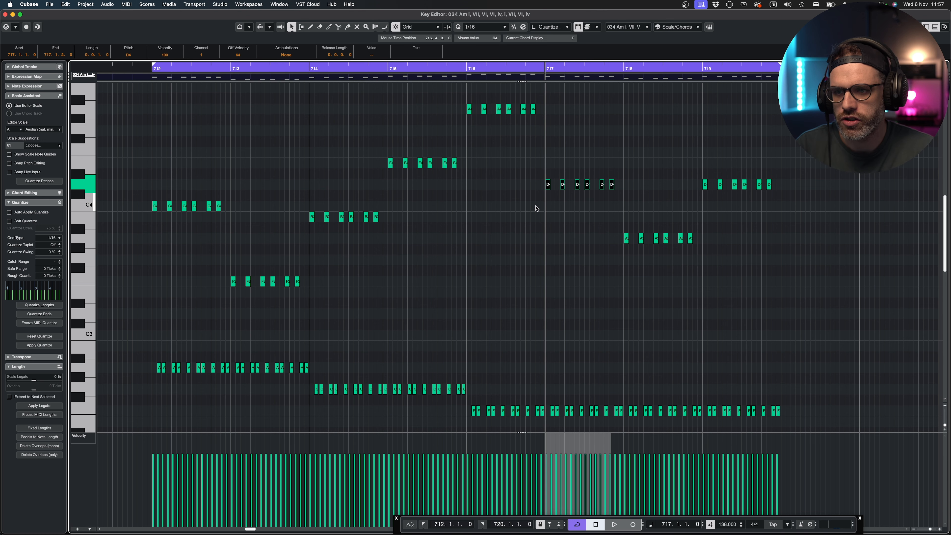
pyautogui.press('Up')
pyautogui.press('Up')
pyautogui.press('Up')
pyautogui.press('Up')
pyautogui.press('Up')
pyautogui.press('Up')
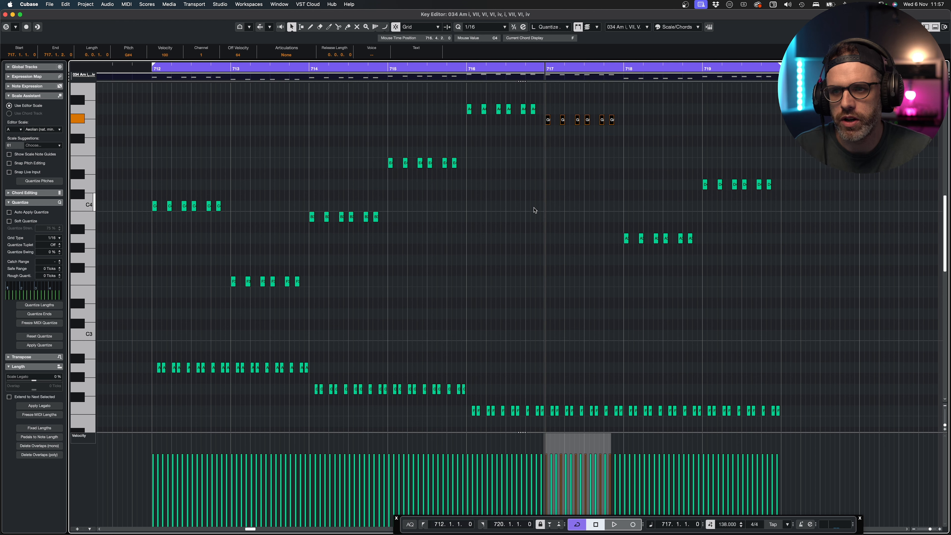
# Transpose the G#4 notes in bar 717 back down six semitones to D4
pyautogui.press('Down')
pyautogui.press('Down')
pyautogui.press('Down')
pyautogui.press('Down')
pyautogui.press('Down')
pyautogui.press('Down')
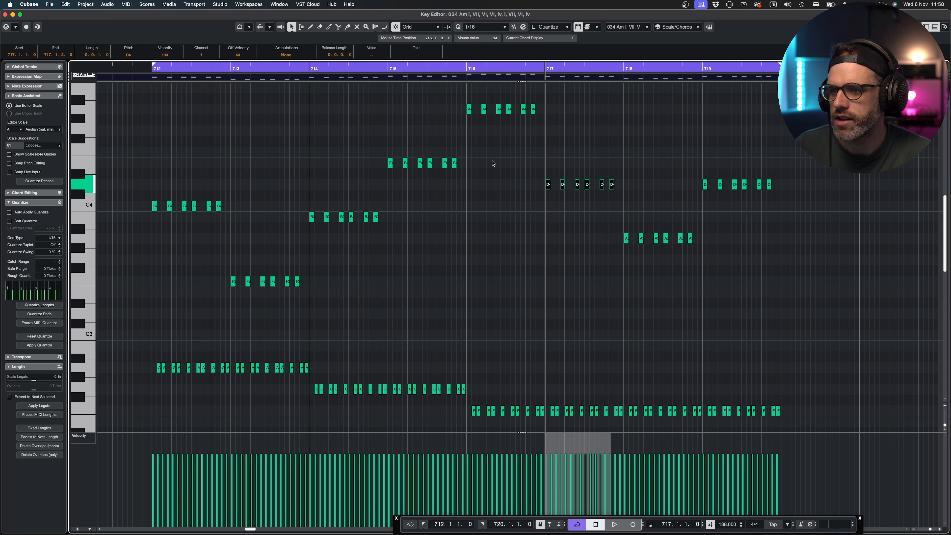
# Raise the D4 notes in bar 717 seven semitones to A4 after listening to the sequence
pyautogui.click(351, 68)
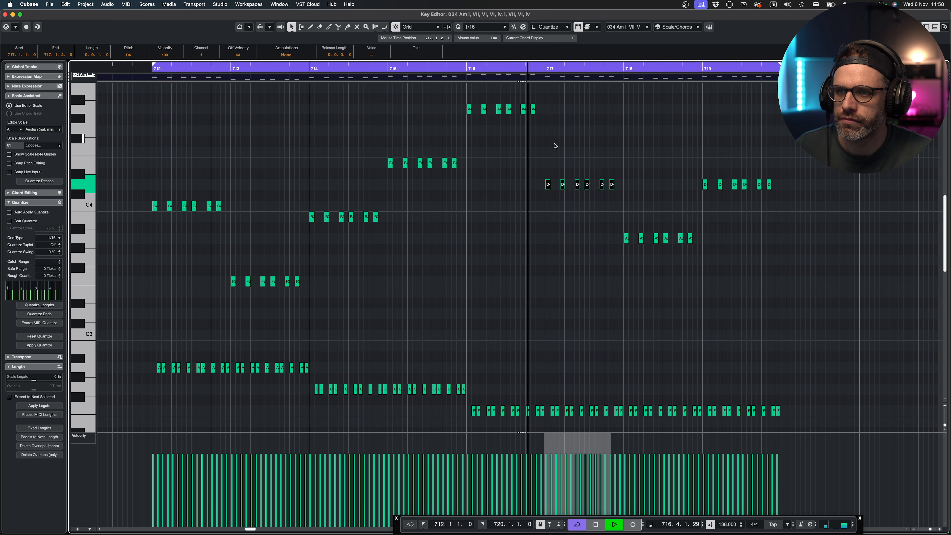
pyautogui.press('space')
pyautogui.moveTo(522, 148); pyautogui.dragTo(622, 193)
pyautogui.press('Up')
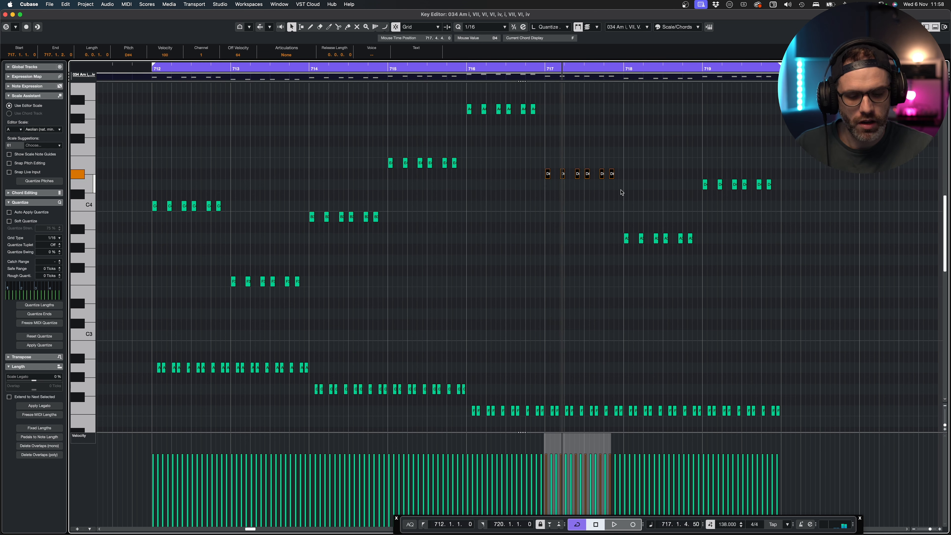
pyautogui.press('Up')
pyautogui.press('Up')
pyautogui.press('Up')
pyautogui.press('Up')
pyautogui.press('Up')
pyautogui.press('Up')
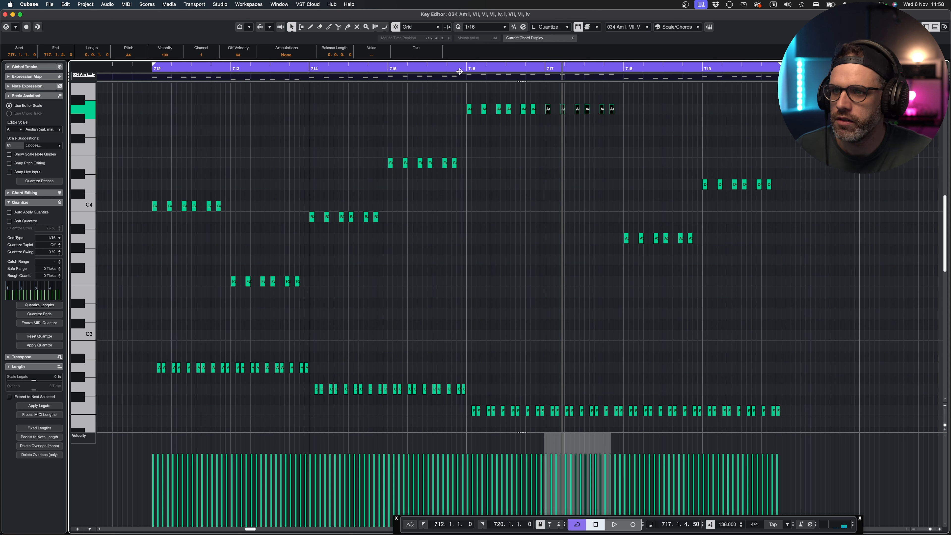
# Lower the last three A4 notes in bar 717 two semitones to G4, auditioning the passage from bar 716
pyautogui.click(451, 70)
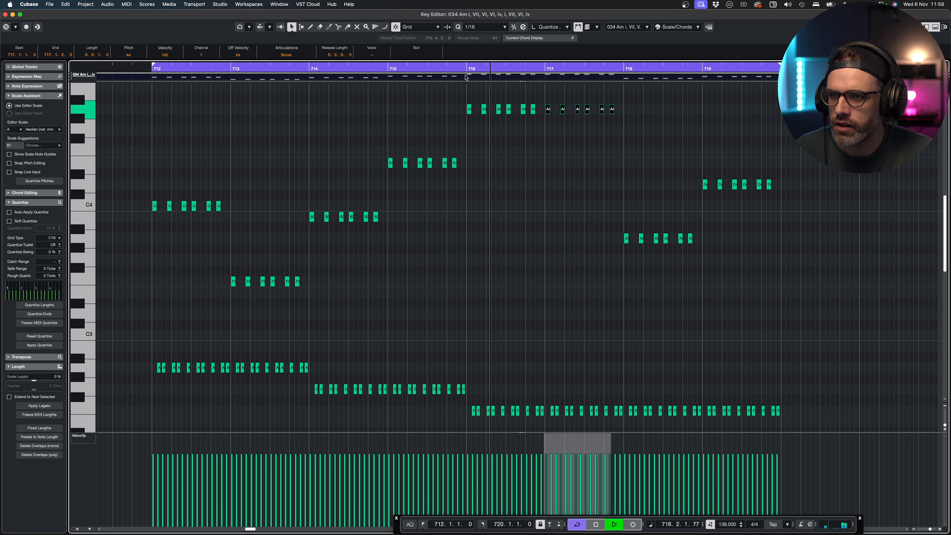
pyautogui.moveTo(641, 100); pyautogui.dragTo(585, 116)
pyautogui.press('space')
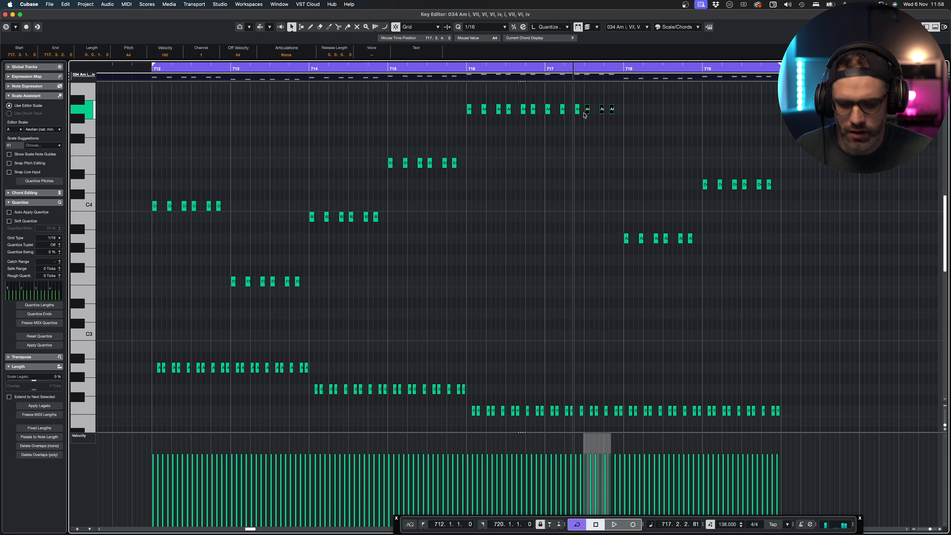
pyautogui.press('Down')
pyautogui.press('space')
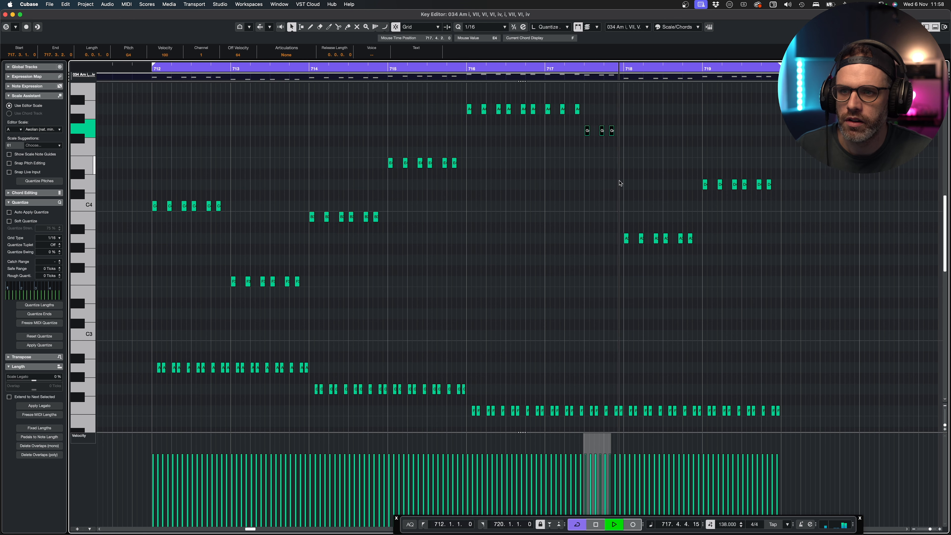
# Raise the A3 notes in bar 718 eight semitones to F4 and play the loop
pyautogui.click(623, 221)
pyautogui.moveTo(623, 221); pyautogui.dragTo(759, 264)
pyautogui.press('space')
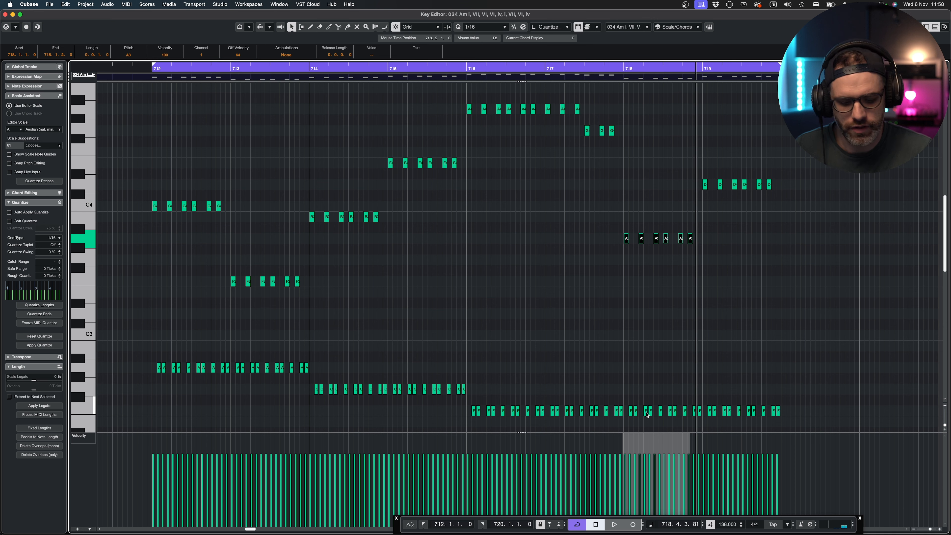
pyautogui.press('Up')
pyautogui.press('Up')
pyautogui.press('Up')
pyautogui.press('Up')
pyautogui.press('Up')
pyautogui.press('Up')
pyautogui.press('Up')
pyautogui.press('Up')
pyautogui.press('space')
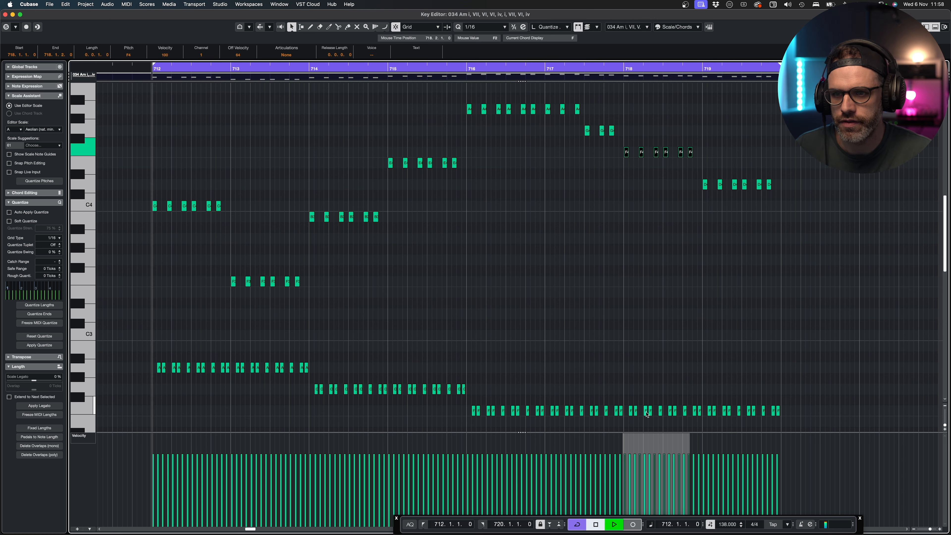
# Raise the D4 notes in bar 719 five semitones to G4 during playback
pyautogui.moveTo(686, 184); pyautogui.dragTo(790, 189)
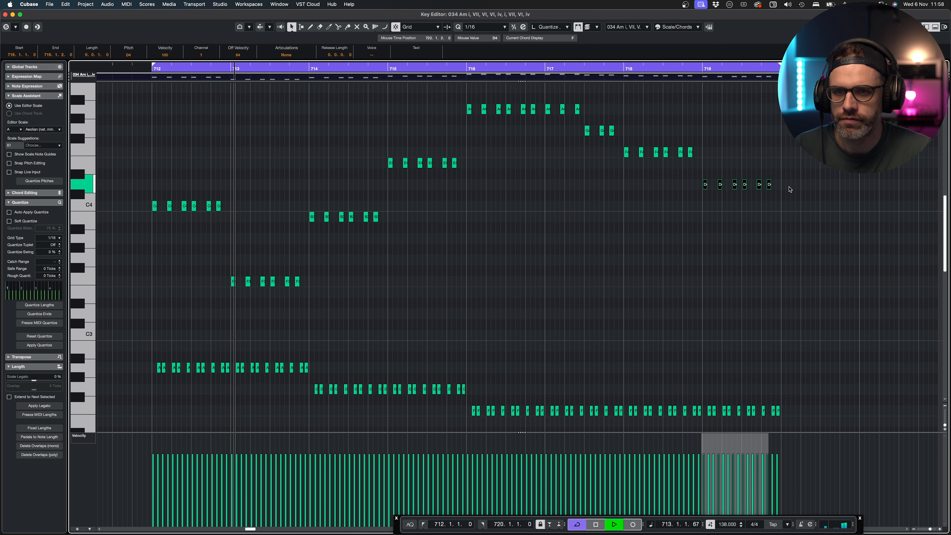
pyautogui.press('Up')
pyautogui.press('Up')
pyautogui.press('Up')
pyautogui.press('Up')
pyautogui.press('Up')
# Raise the last three notes in bar 719 to A4 and the final one of them to B4, and audition the ending
pyautogui.moveTo(791, 110)
pyautogui.mouseDown()
pyautogui.moveTo(736, 132)
pyautogui.moveTo(792, 112)
pyautogui.mouseUp()
pyautogui.press('Up')
pyautogui.press('Up')
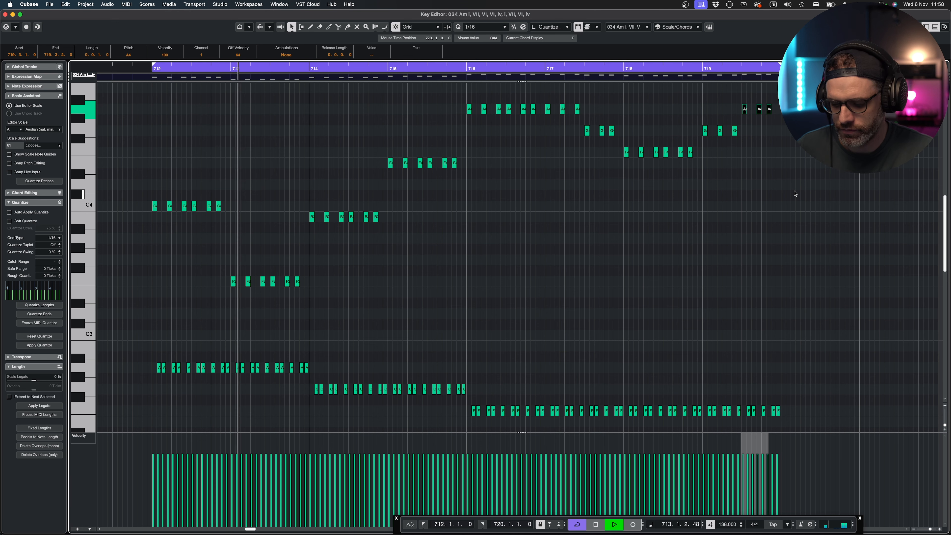
pyautogui.press('space')
pyautogui.click(789, 146)
pyautogui.click(769, 111)
pyautogui.press('Up')
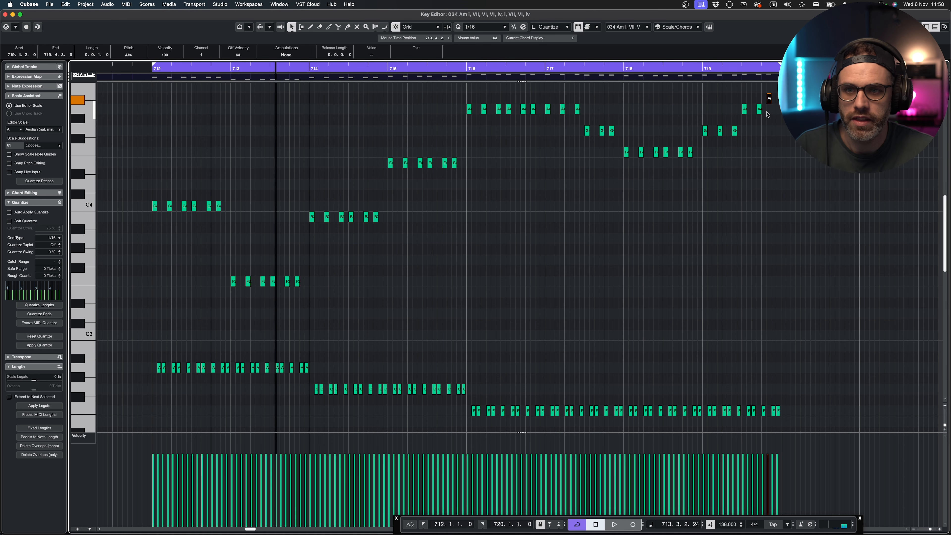
pyautogui.press('Up')
pyautogui.moveTo(706, 68); pyautogui.dragTo(699, 66)
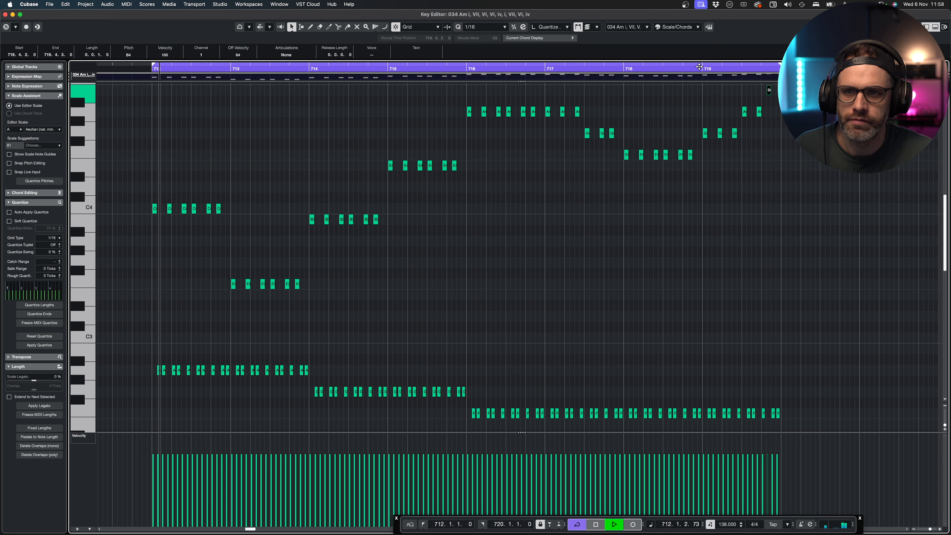
# Stop playback and raise the C4 notes in bar 712 and the F3 notes in bar 713 an octave to C5 and F4
pyautogui.click(285, 116)
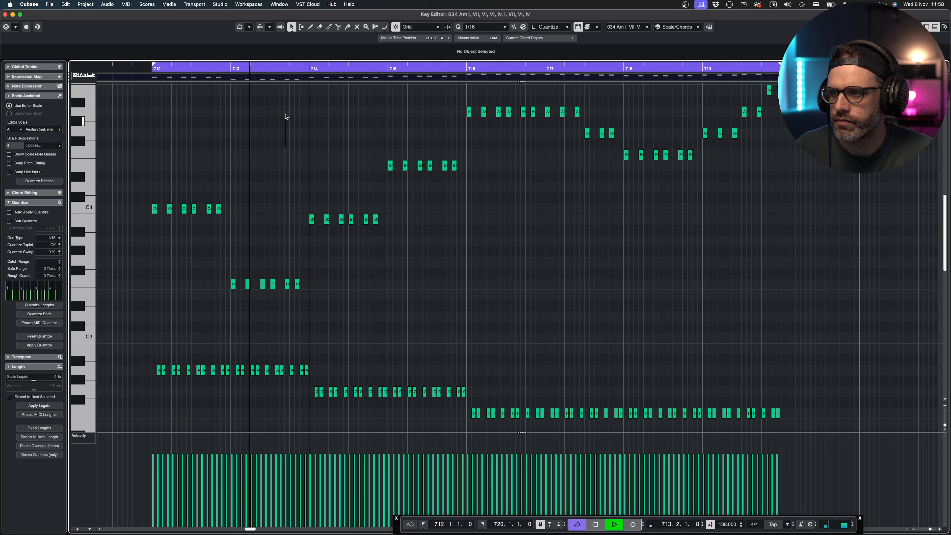
pyautogui.moveTo(285, 114); pyautogui.dragTo(311, 117)
pyautogui.press('space')
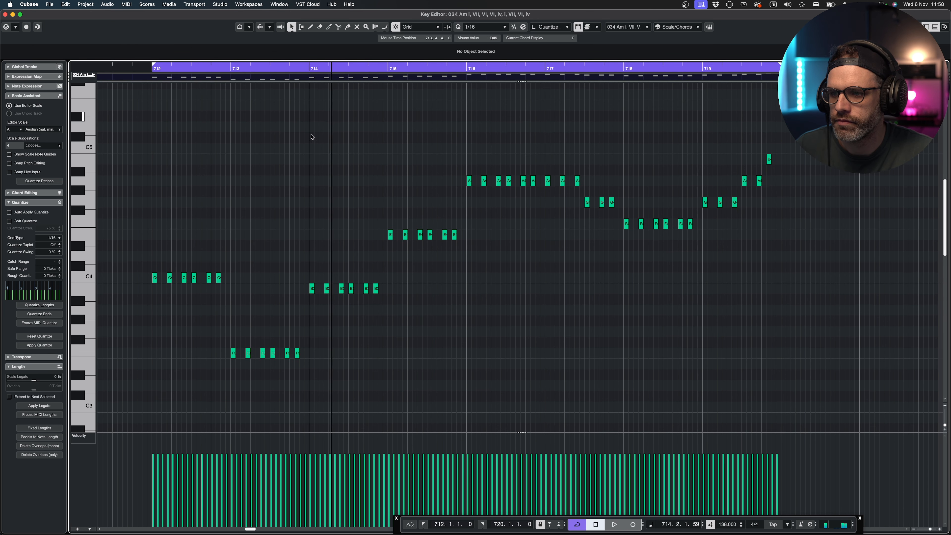
pyautogui.moveTo(231, 263); pyautogui.dragTo(127, 300)
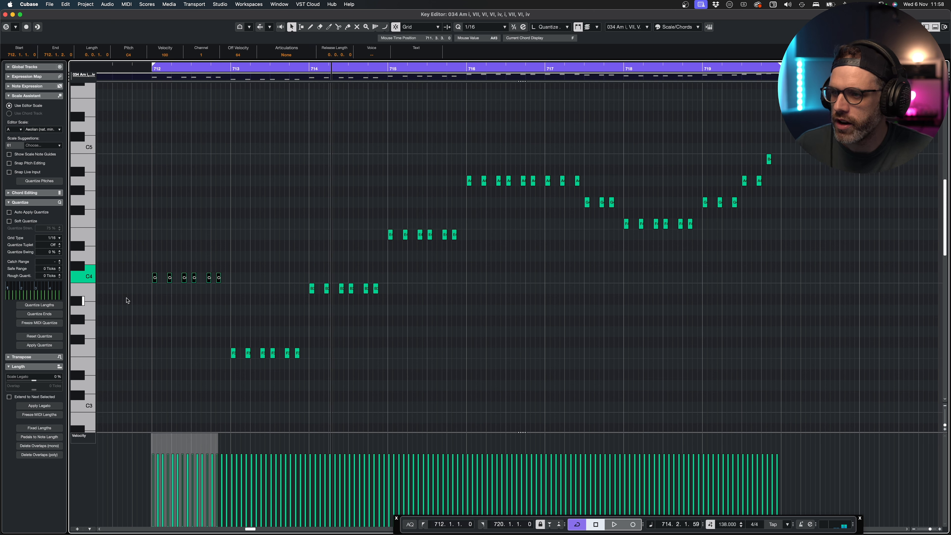
pyautogui.hotkey('shift', 'Up')
pyautogui.moveTo(182, 288); pyautogui.dragTo(306, 381)
pyautogui.hotkey('shift', 'Up')
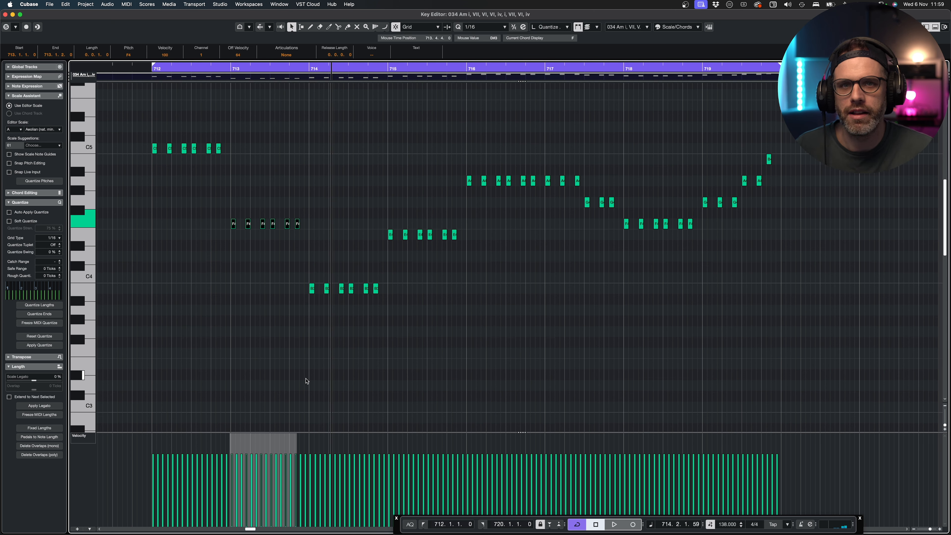
# Raise the B3 notes in bar 714 an octave to B4 during playback, and stop after listening
pyautogui.hscroll(-2, 302, 388)
pyautogui.press('space')
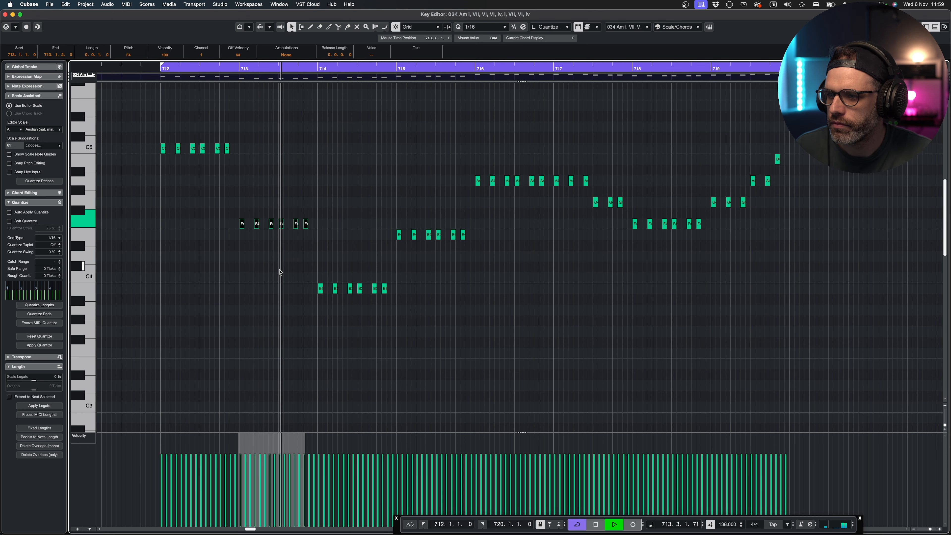
pyautogui.moveTo(278, 271); pyautogui.dragTo(451, 308)
pyautogui.hotkey('shift', 'Up')
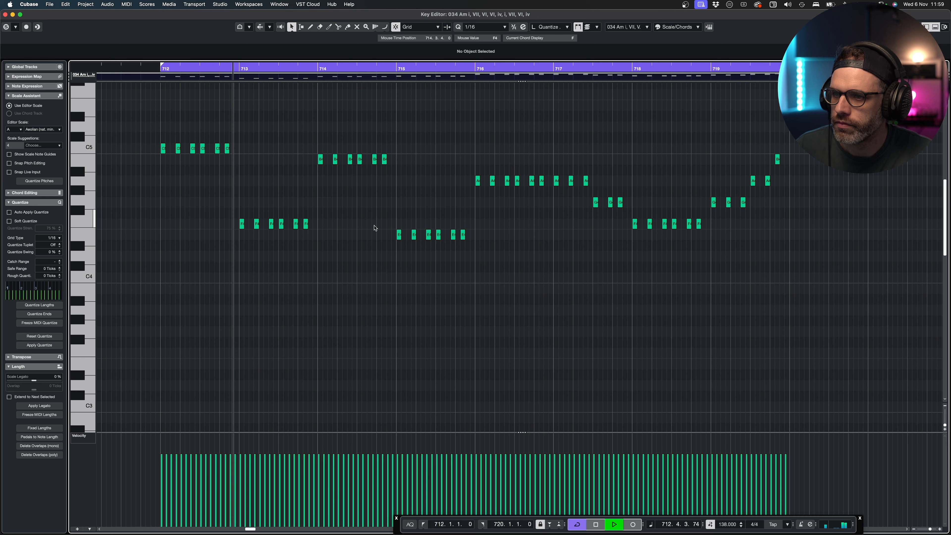
pyautogui.moveTo(373, 225); pyautogui.dragTo(479, 257)
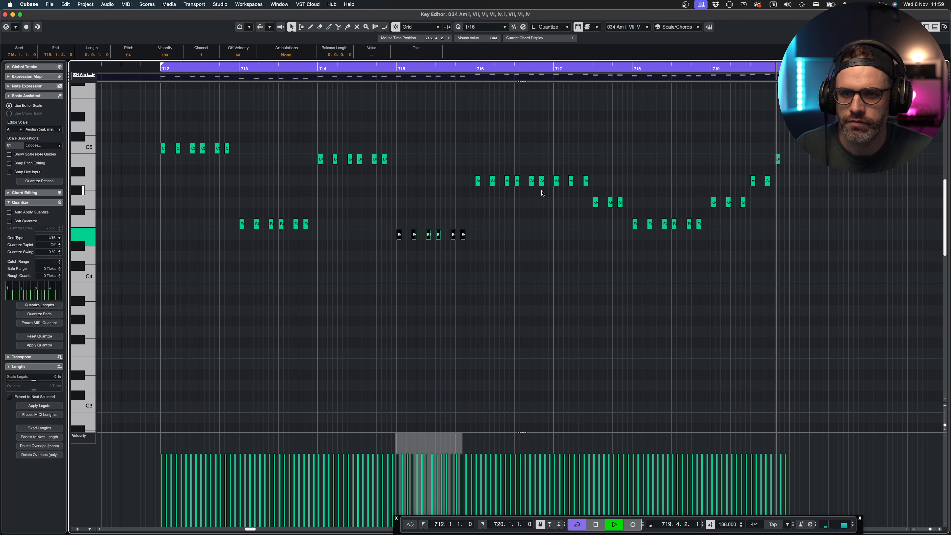
pyautogui.press('space')
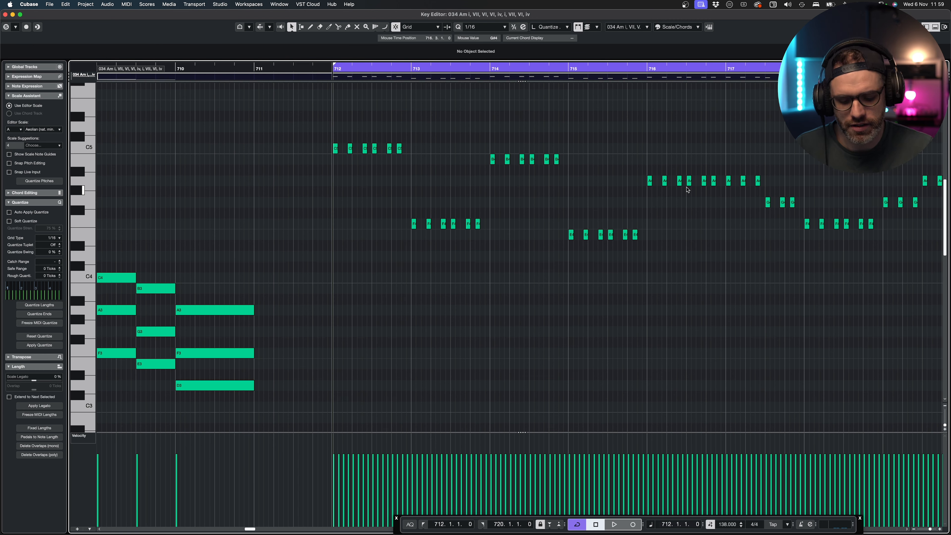
# Close the Key Editor, duplicate the 034 Am part directly behind the original and set the locators around the copy
pyautogui.press('Return')
pyautogui.press('super+d')
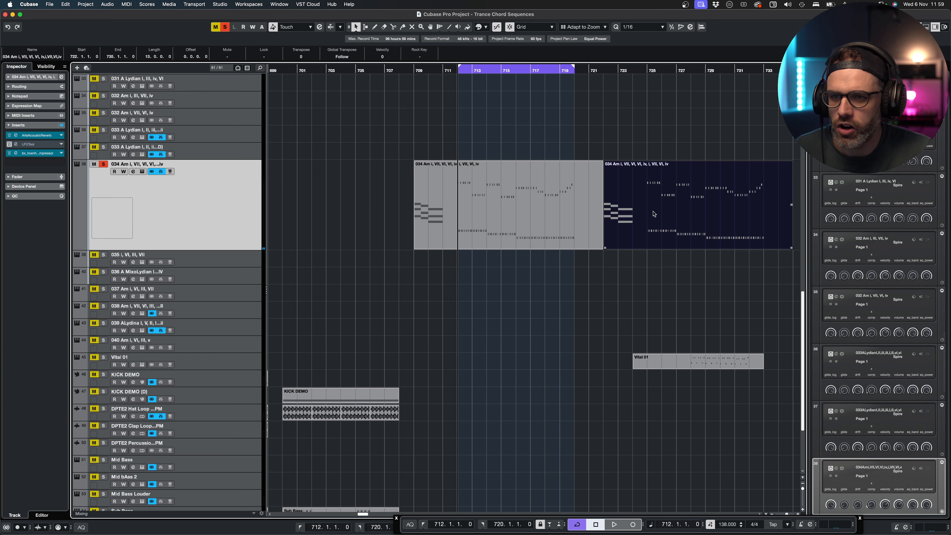
pyautogui.press('p')
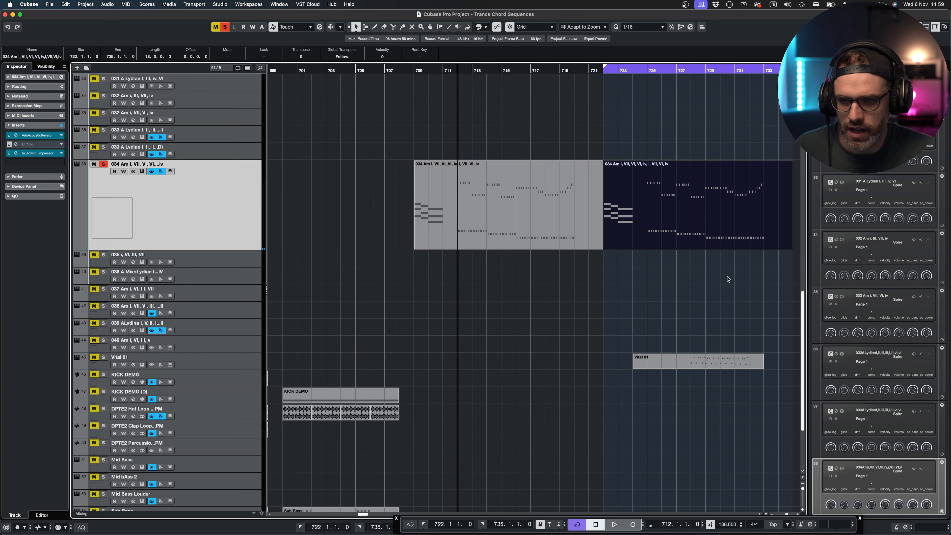
# Move the Vital 01 part so it starts at bar 734, clear of the duplicated part
pyautogui.moveTo(666, 362); pyautogui.dragTo(787, 362)
pyautogui.scroll(10, 711, 323)
pyautogui.scroll(-12, 711, 321)
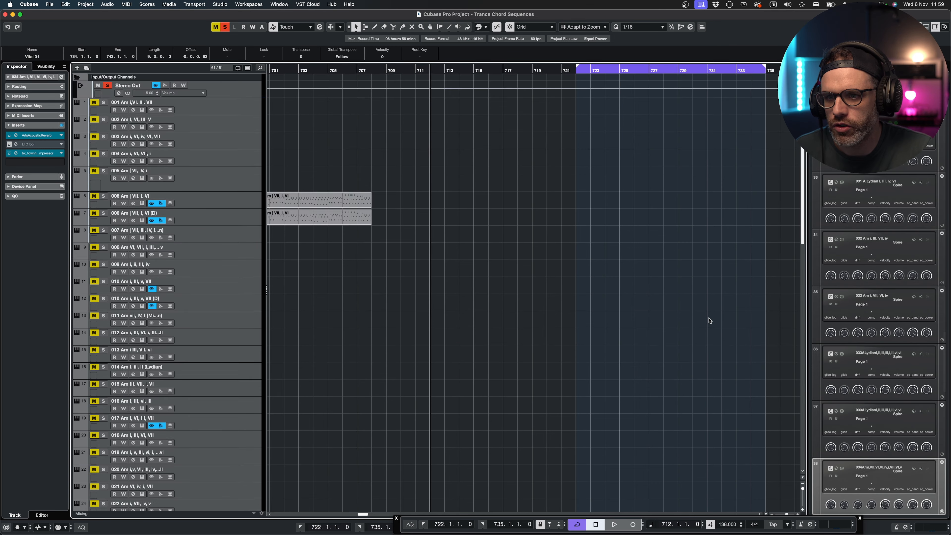
pyautogui.scroll(4, 703, 318)
# Open the duplicated 034 Am part in the Key Editor with its upper notes from bar 725 in view
pyautogui.doubleClick(650, 422)
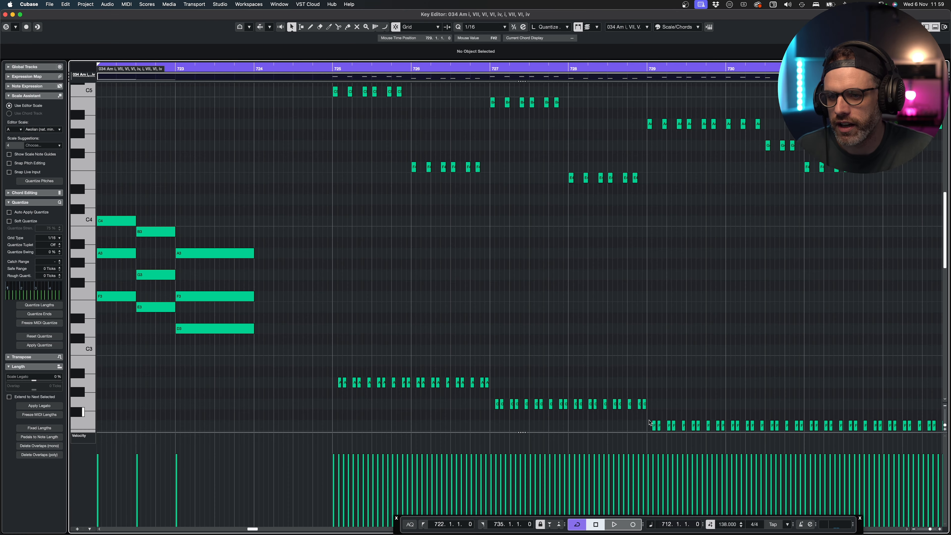
pyautogui.moveTo(653, 230); pyautogui.dragTo(944, 252)
pyautogui.scroll(3, 472, 229)
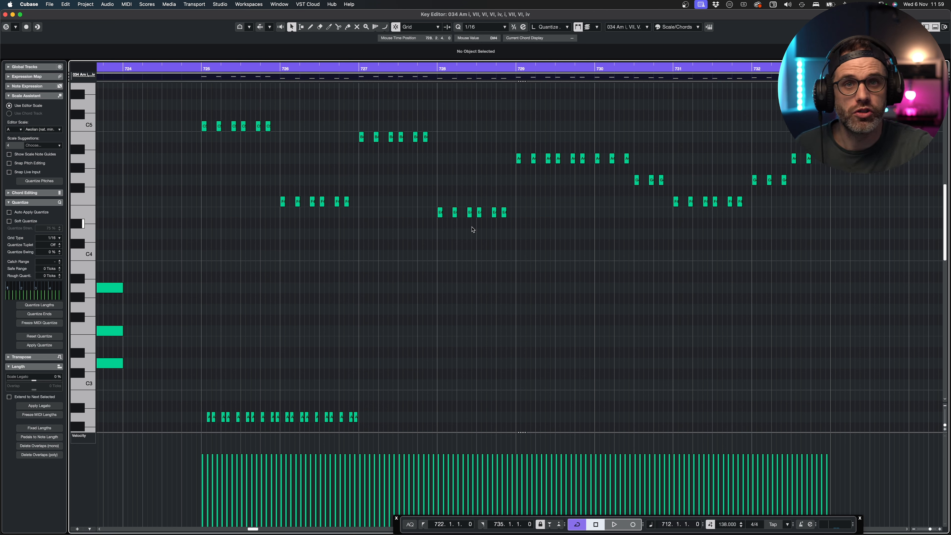
# Set the left locator to bar 725 for looped playback and save the project
pyautogui.press('space')
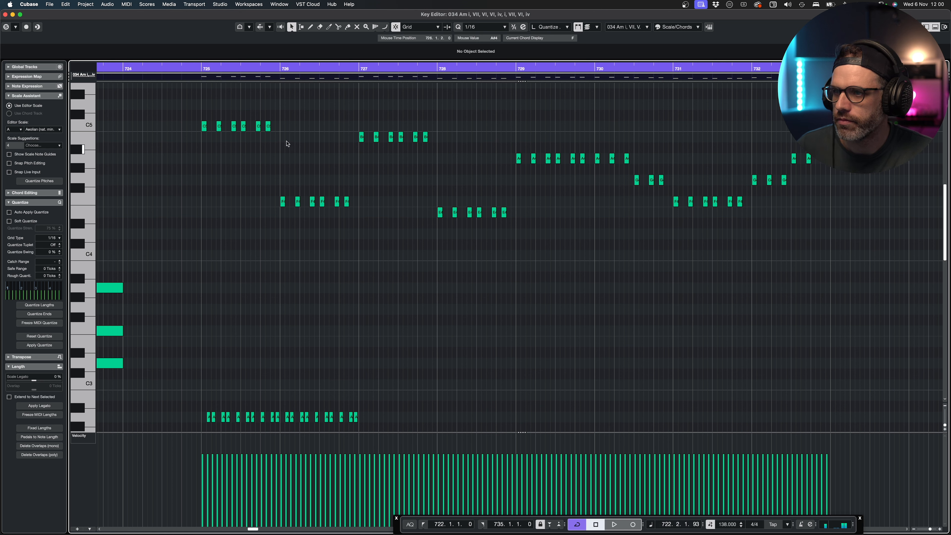
pyautogui.keyDown('super'); pyautogui.click(201, 68); pyautogui.keyUp('super')
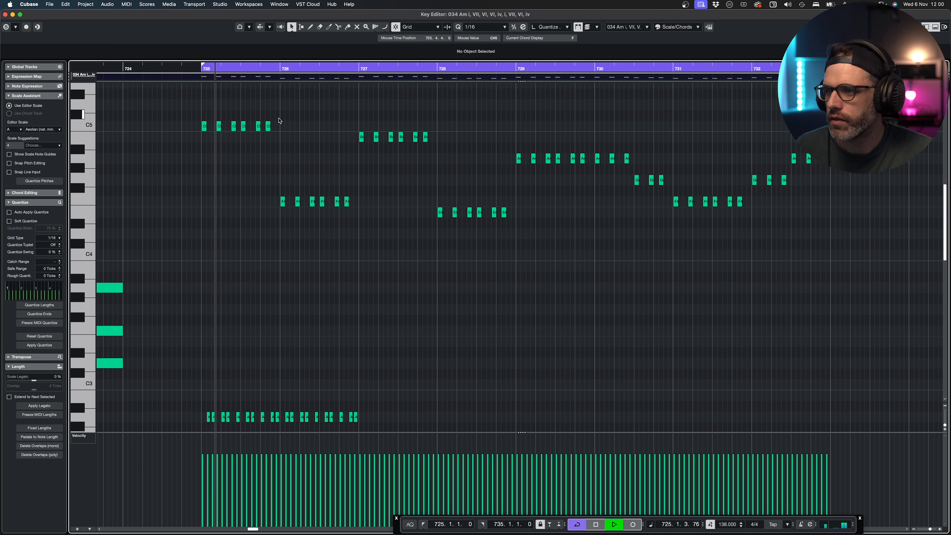
pyautogui.press('super+s')
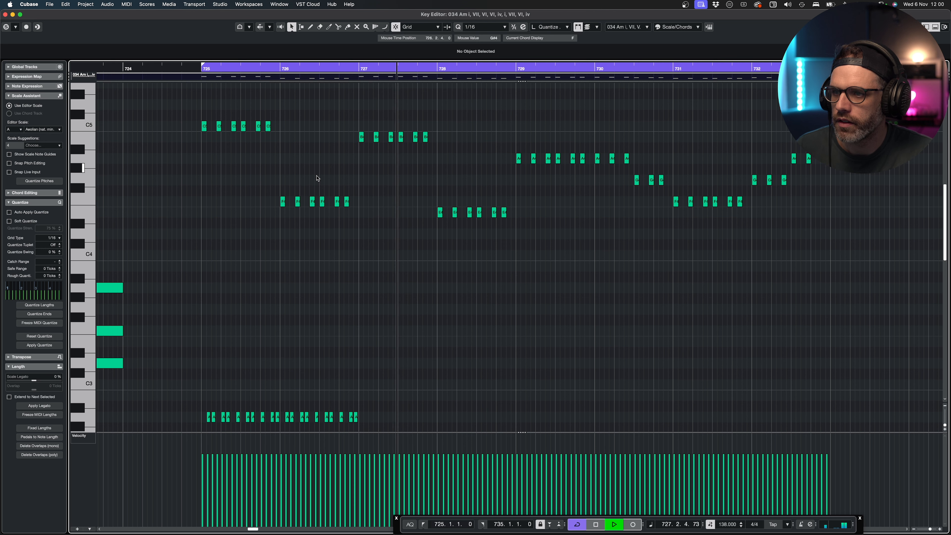
# Raise the F4 notes in bar 726 six semitones to B4
pyautogui.moveTo(372, 189); pyautogui.dragTo(242, 215)
pyautogui.press('Up')
pyautogui.press('Up')
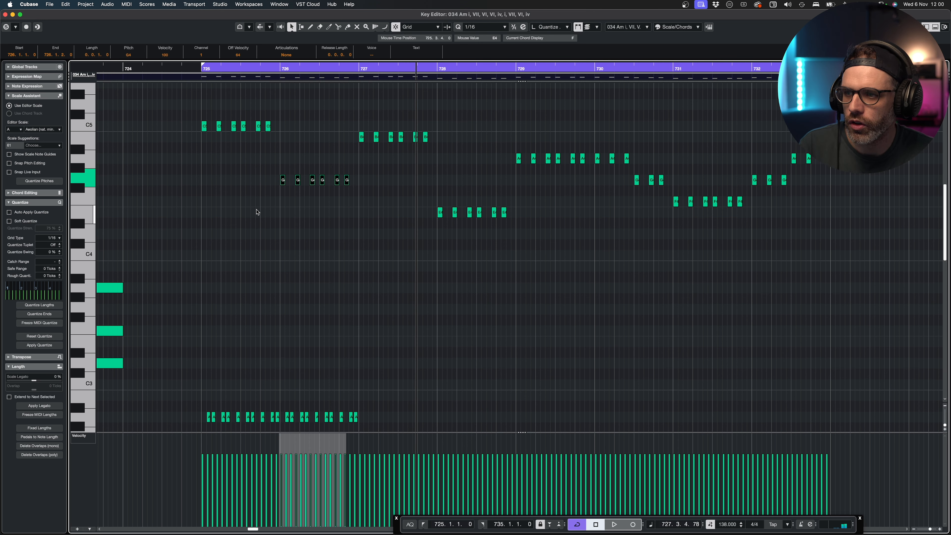
pyautogui.press('Up')
pyautogui.press('Up')
pyautogui.press('Up')
pyautogui.press('Up')
# Try lowering the B4 notes in bar 727 to F4 and listen to the change
pyautogui.moveTo(356, 126); pyautogui.dragTo(437, 148)
pyautogui.press('Down')
pyautogui.press('Down')
pyautogui.press('Down')
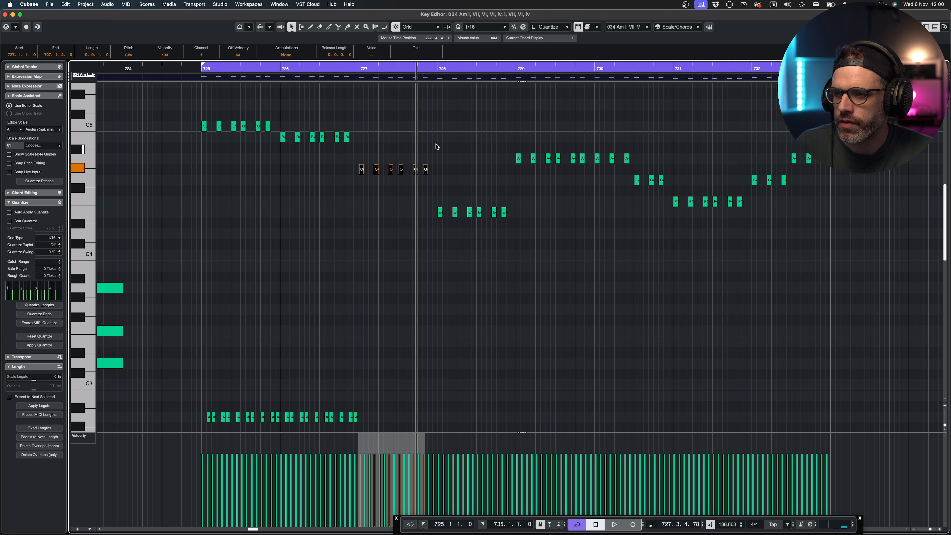
pyautogui.press('space')
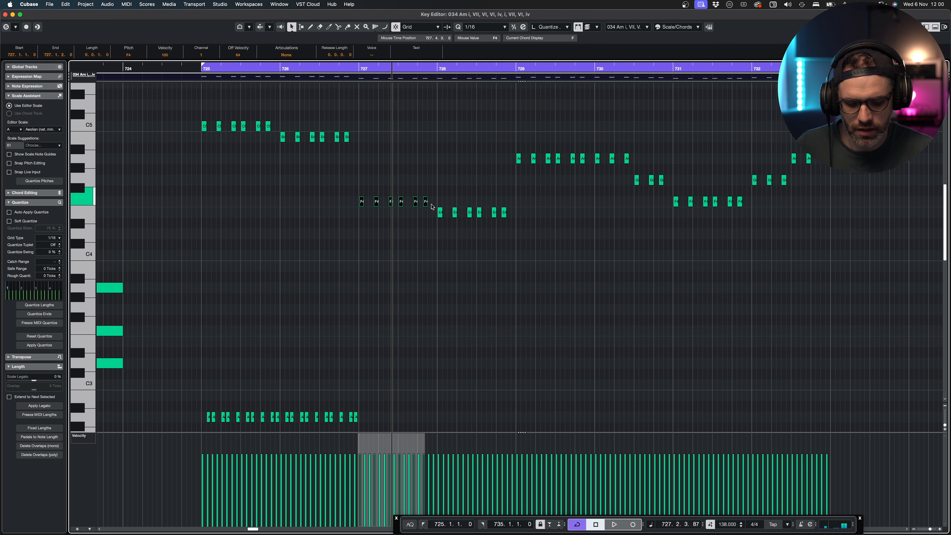
# Raise the F4 notes in bar 727 back up to B4 and resume playback
pyautogui.press('Up')
pyautogui.press('Up')
pyautogui.press('space')
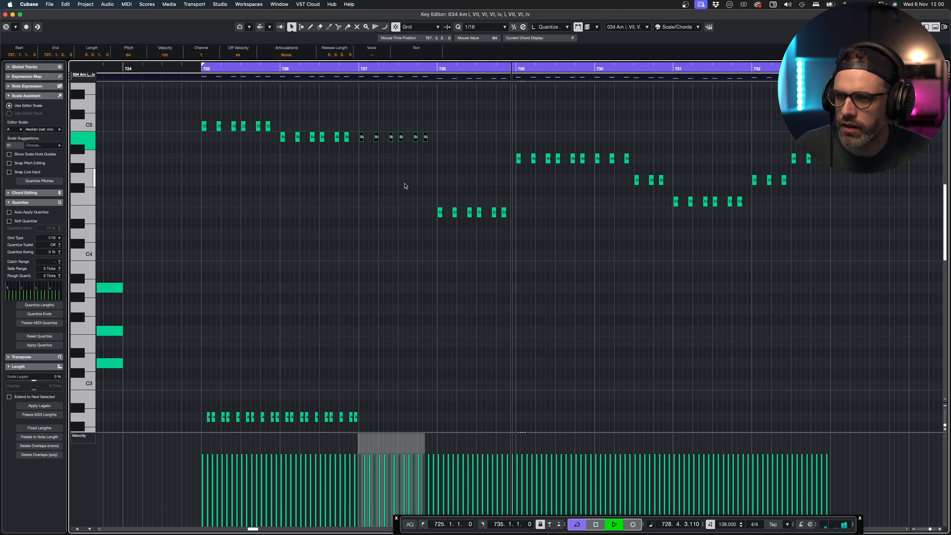
# Stop playback, raise the E4 notes in bar 728 five semitones to A4 and listen again
pyautogui.press('space')
pyautogui.moveTo(404, 187); pyautogui.dragTo(509, 224)
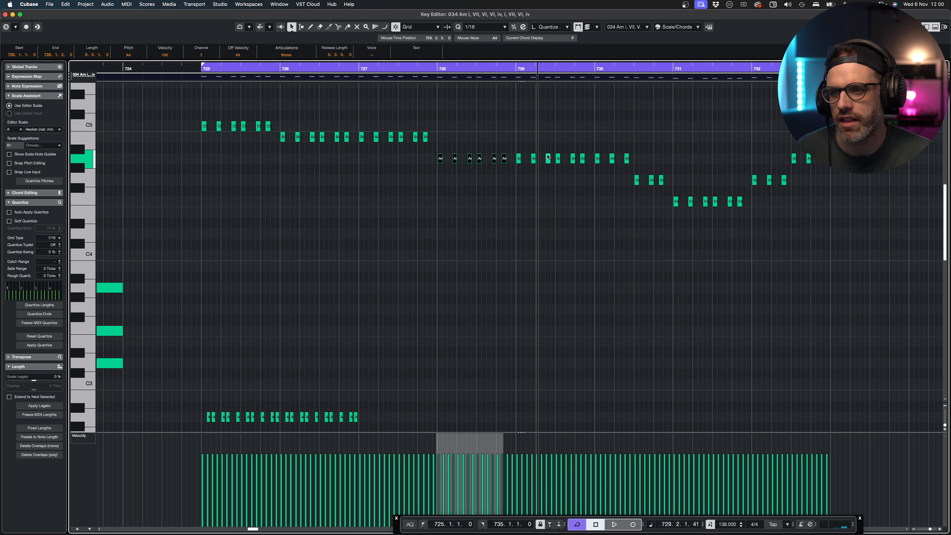
pyautogui.press('space')
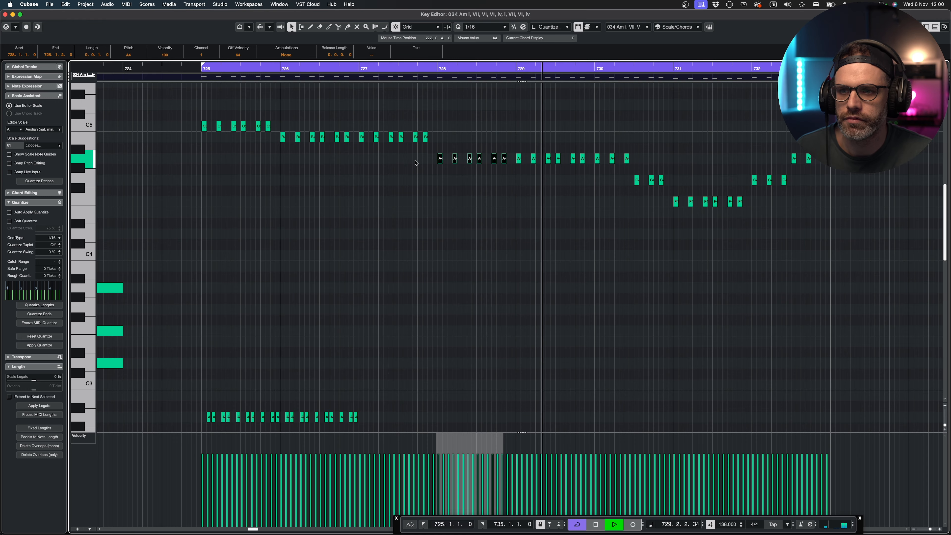
# Listen on to bar 731, stop playback and select the F4 notes in that bar
pyautogui.hscroll(3, 415, 163)
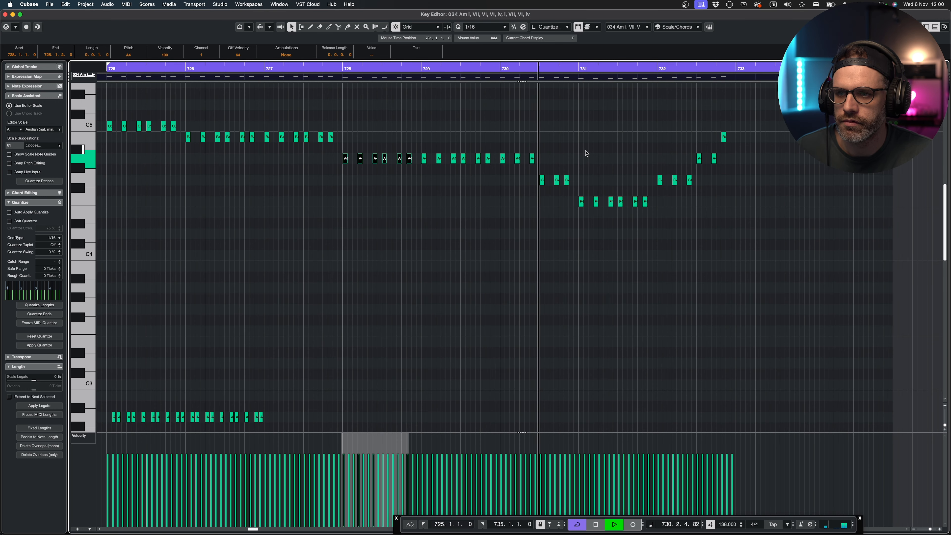
pyautogui.press('space')
pyautogui.moveTo(564, 196); pyautogui.dragTo(679, 208)
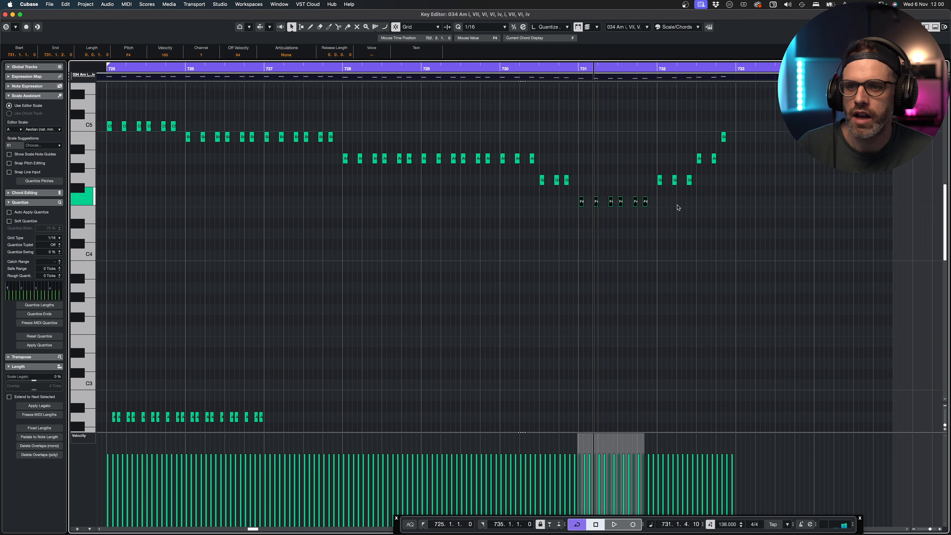